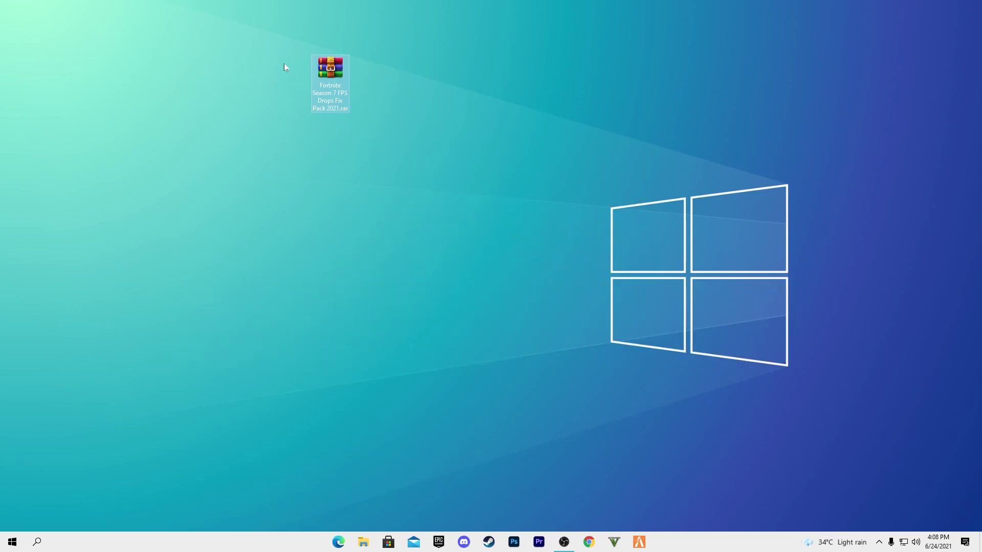
# Extract Fortnite Season 7 FPS Drops Fix Pack 2021.rar into its own desktop folder and open that folder.
pyautogui.rightClick(331, 69)
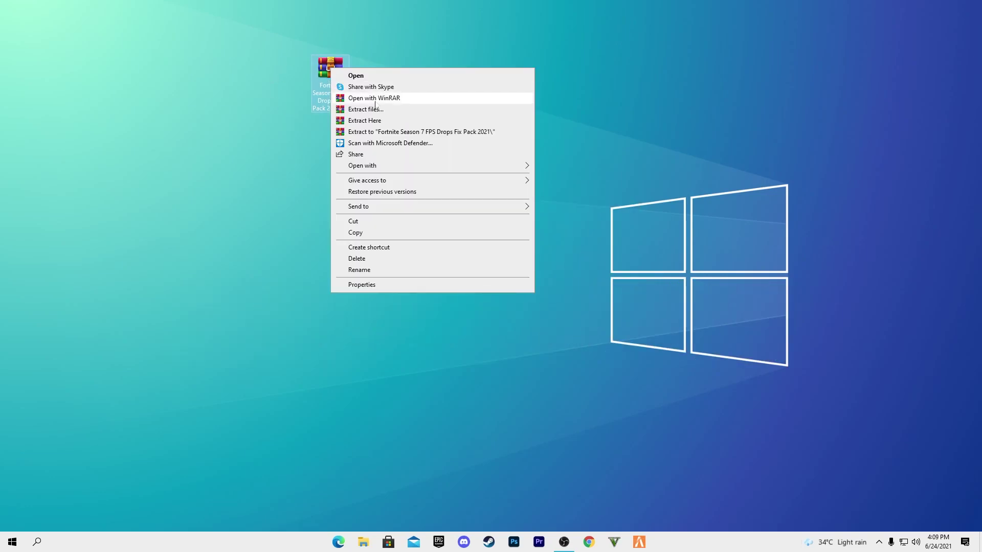
pyautogui.click(142, 140)
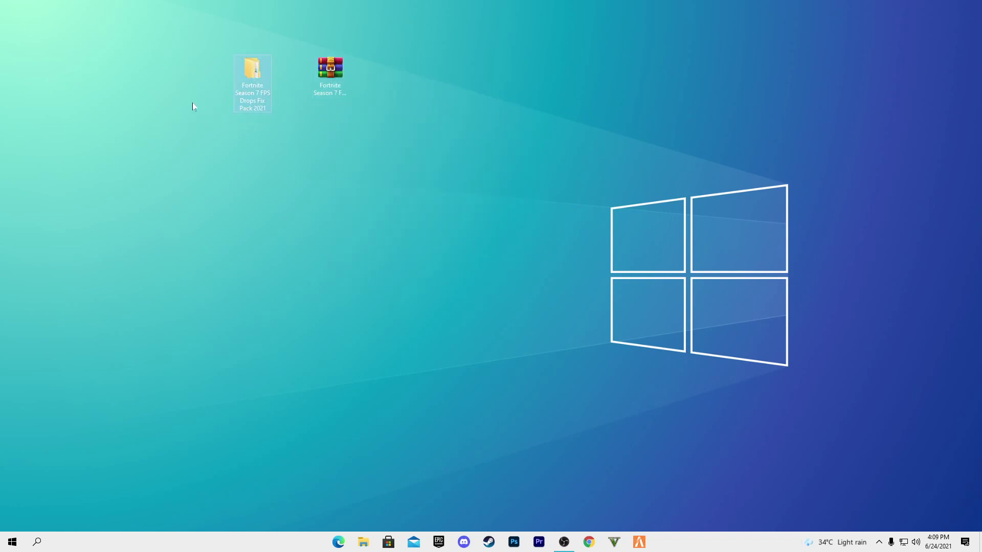
pyautogui.doubleClick(250, 73)
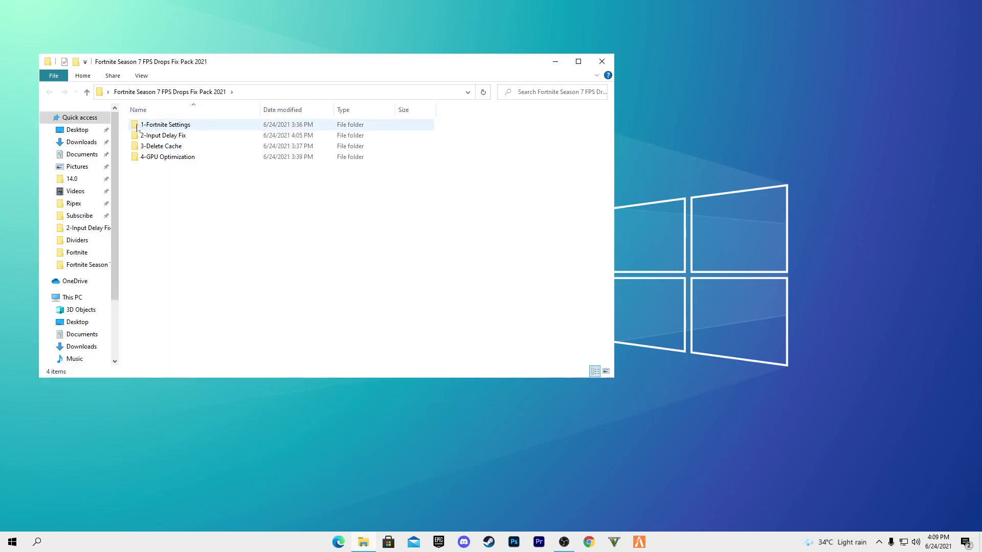
pyautogui.moveTo(195, 127)
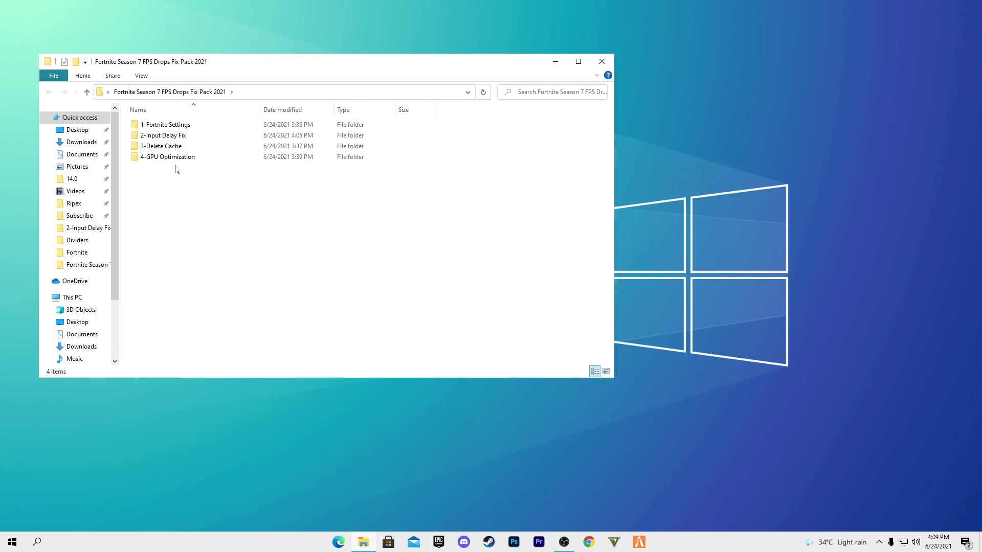
# Copy GameUserSettings.ini from the High End PC folder inside 1-Fortnite Settings.
pyautogui.doubleClick(157, 125)
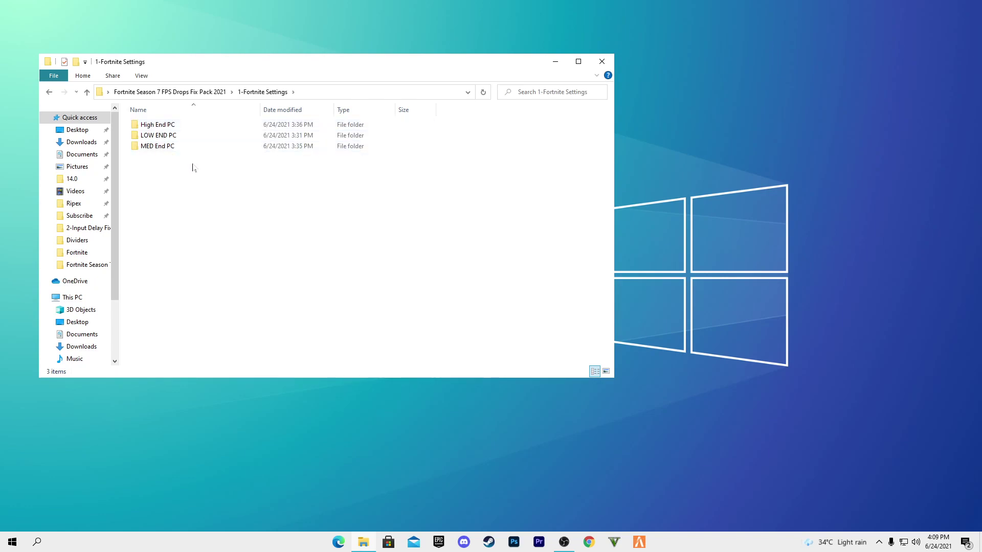
pyautogui.doubleClick(162, 127)
pyautogui.rightClick(154, 127)
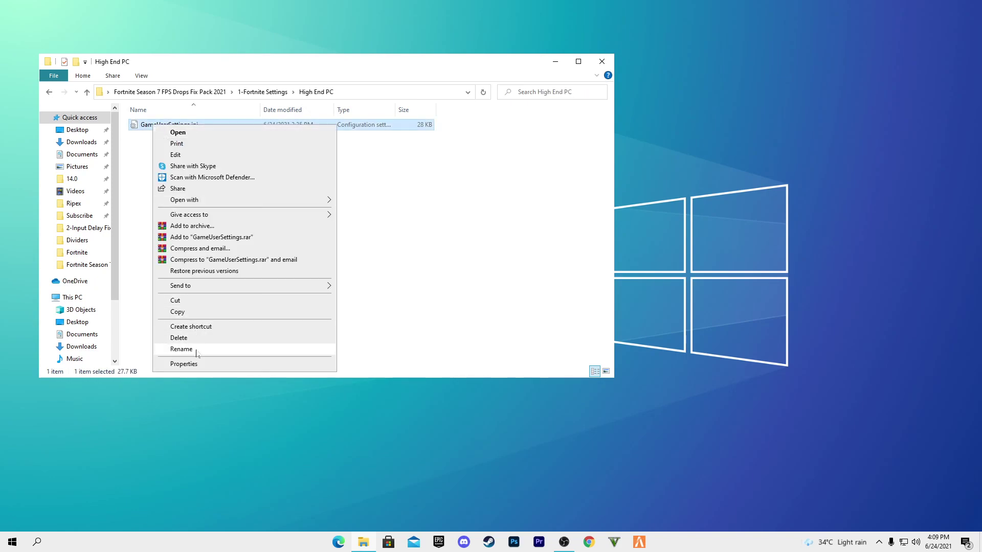
pyautogui.click(197, 312)
# Open the AppData folder through the Run dialog with the command appdata.
pyautogui.click(41, 547)
pyautogui.write('ri')
pyautogui.press('BackSpace')
pyautogui.write('un')
pyautogui.press('Return')
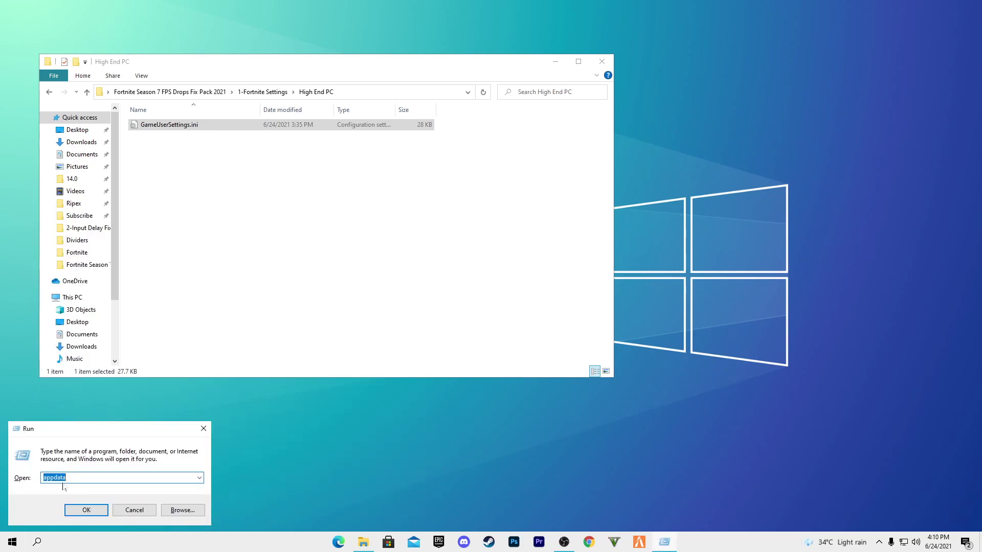
pyautogui.click(85, 510)
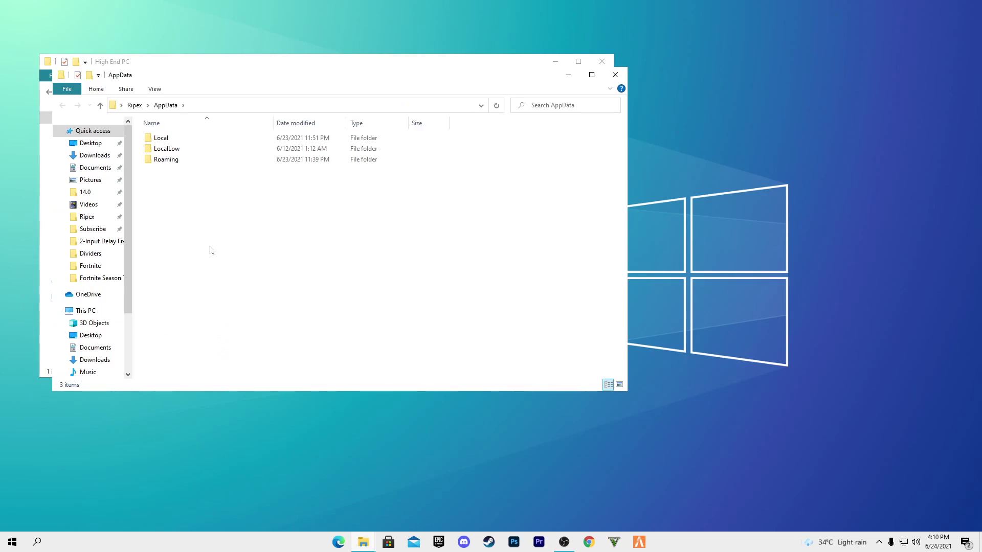
# Go to the Local\FortniteGame\Saved\Config\WindowsClient folder inside AppData.
pyautogui.doubleClick(172, 139)
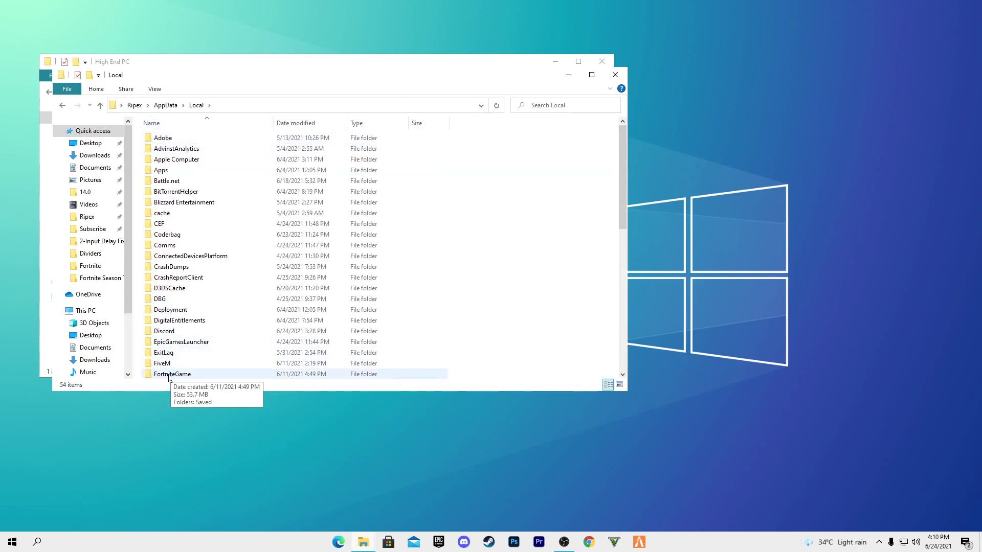
pyautogui.doubleClick(172, 369)
pyautogui.doubleClick(174, 138)
pyautogui.doubleClick(184, 150)
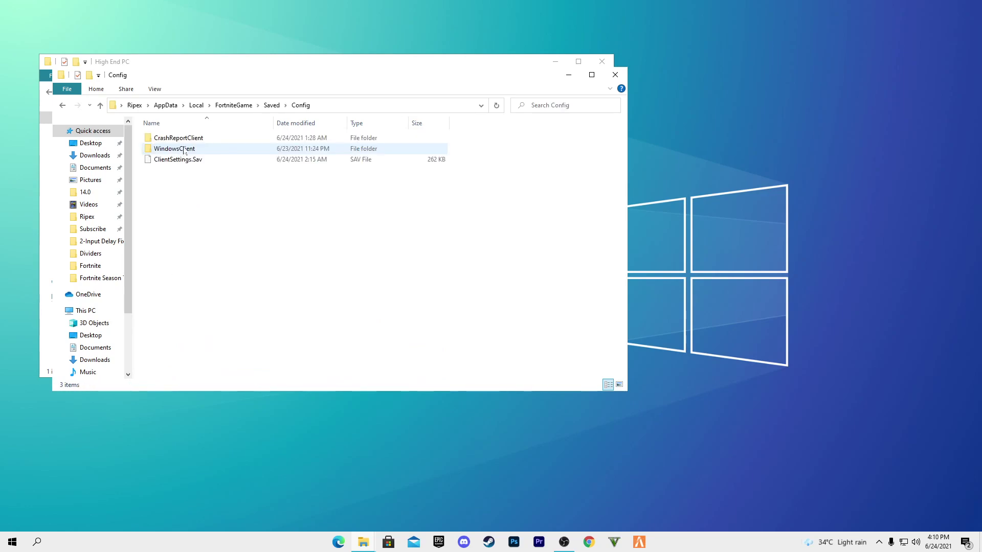
pyautogui.doubleClick(185, 150)
# Move GameUserSettings.ini from the High End PC folder into the WindowsClient folder and close the WindowsClient window.
pyautogui.moveTo(199, 71); pyautogui.dragTo(591, 72)
pyautogui.moveTo(172, 131); pyautogui.dragTo(592, 260)
pyautogui.click(439, 202)
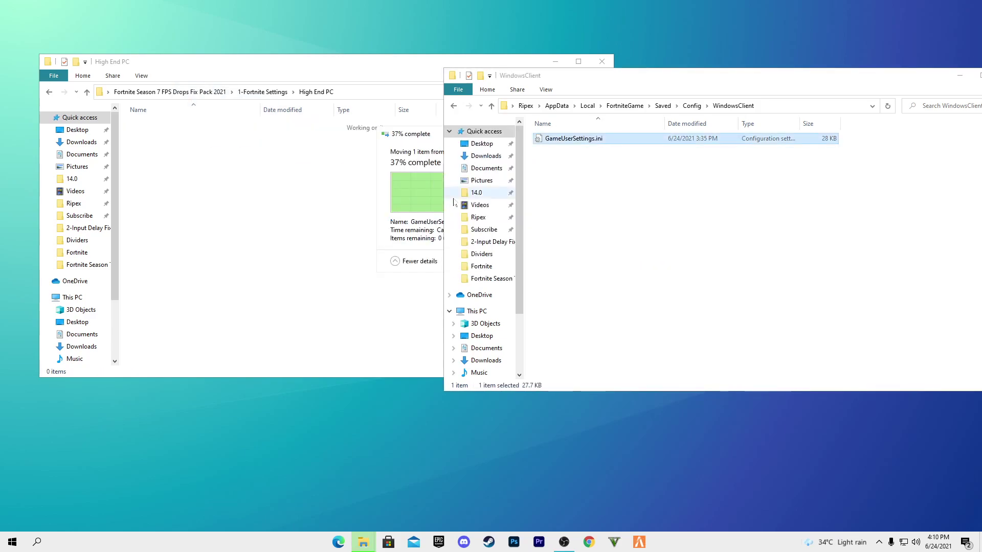
pyautogui.moveTo(573, 75); pyautogui.dragTo(166, 76)
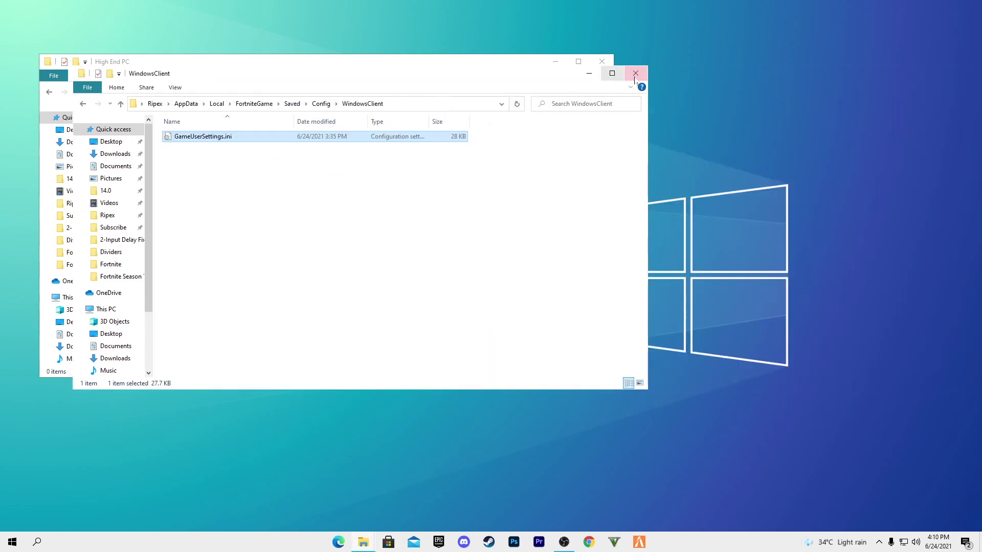
pyautogui.click(639, 61)
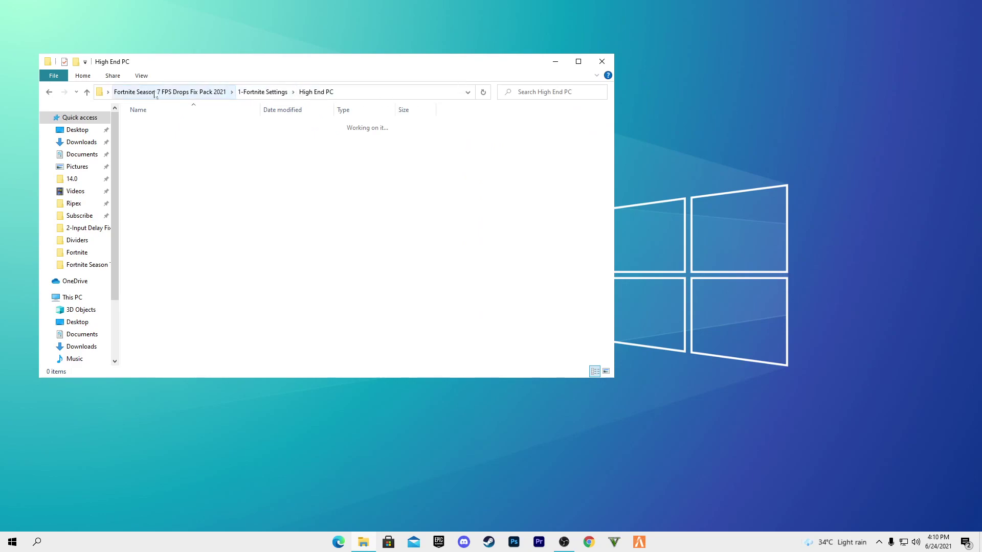
# Move timer.exe from the pack's 2-Input Delay Fix folder to the desktop.
pyautogui.click(182, 92)
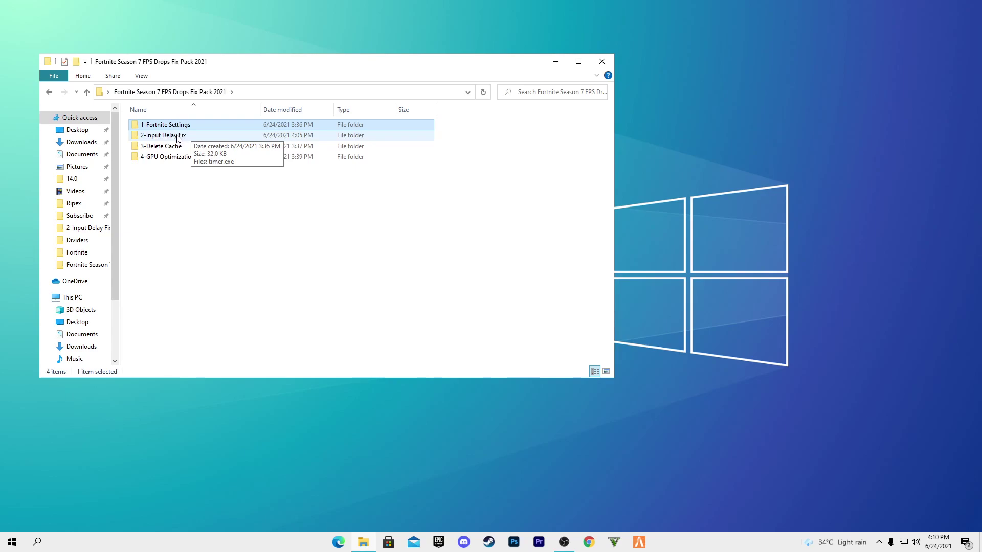
pyautogui.doubleClick(165, 136)
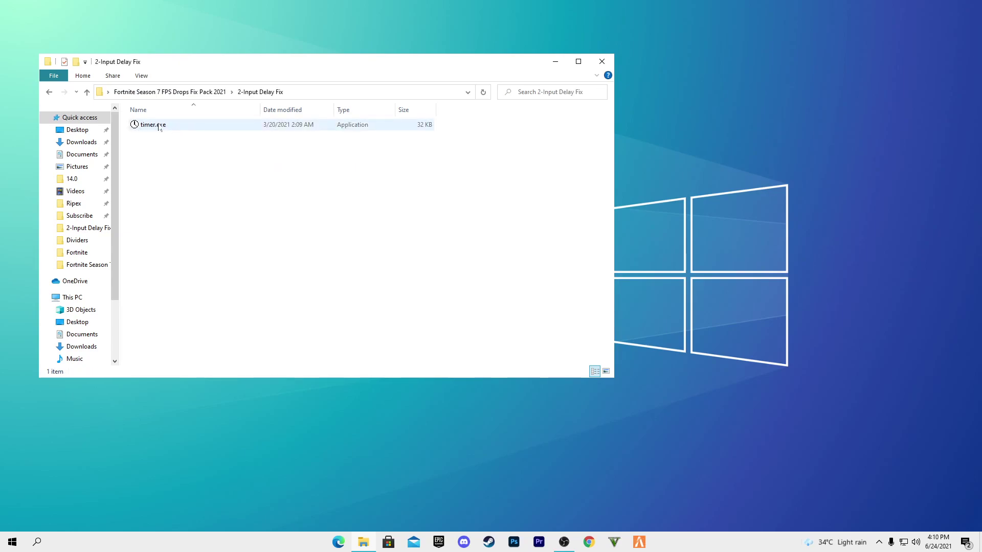
pyautogui.moveTo(156, 128); pyautogui.dragTo(444, 129)
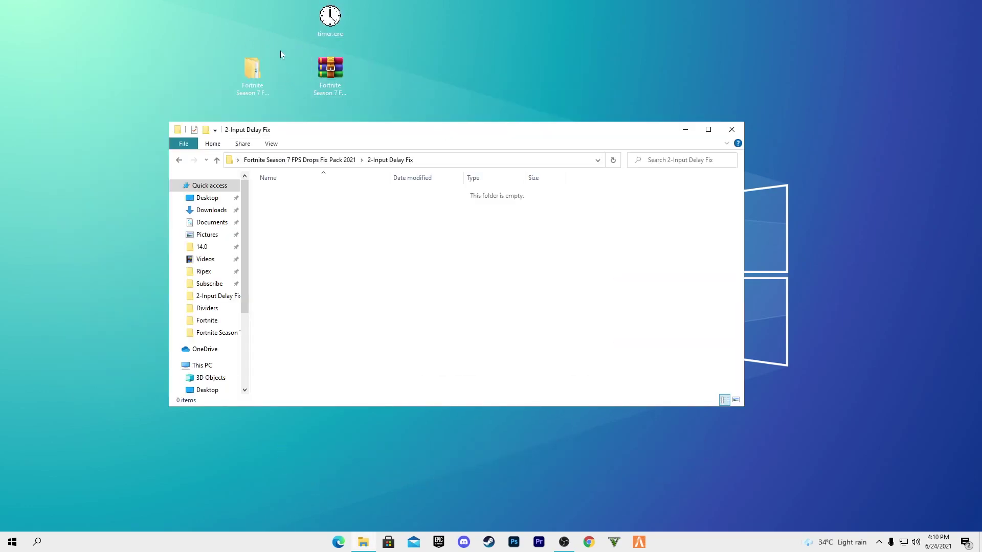
# Run timer.exe from the desktop, set the timer resolution to Maximum, and leave it running in the background.
pyautogui.doubleClick(336, 32)
pyautogui.click(424, 306)
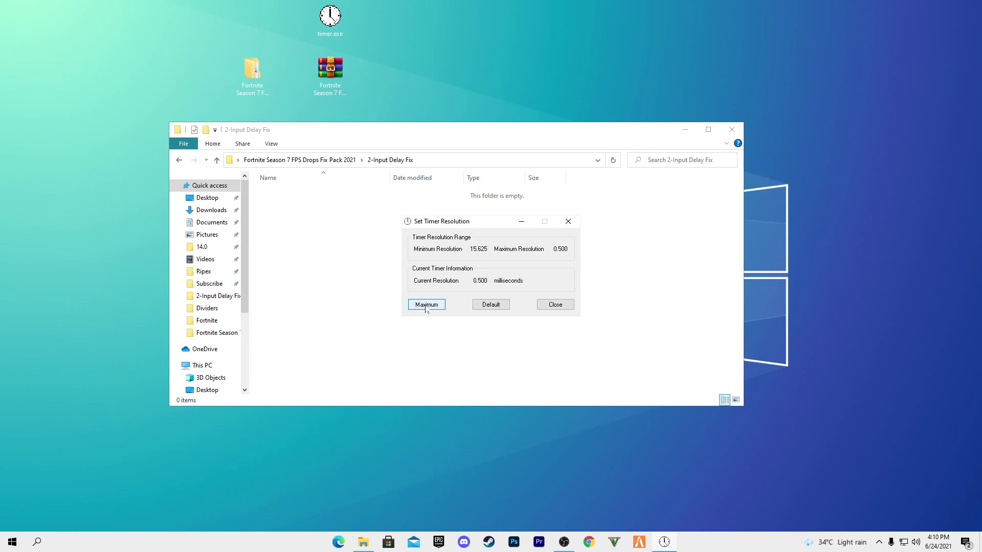
pyautogui.click(522, 221)
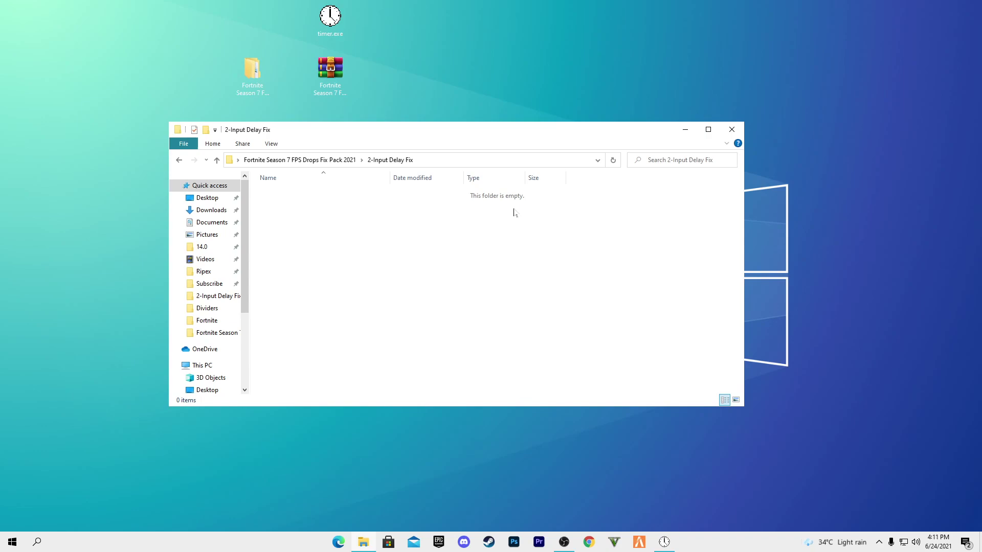
pyautogui.click(664, 541)
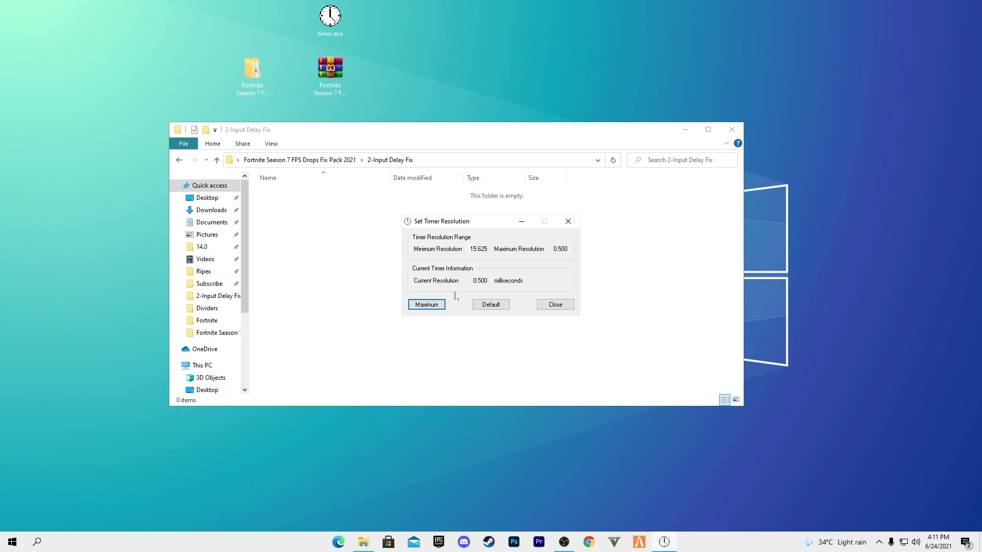
pyautogui.press('Escape')
# Run cache.cmd from the pack's 3-Delete Cache folder as administrator and let the script finish.
pyautogui.press('BackSpace')
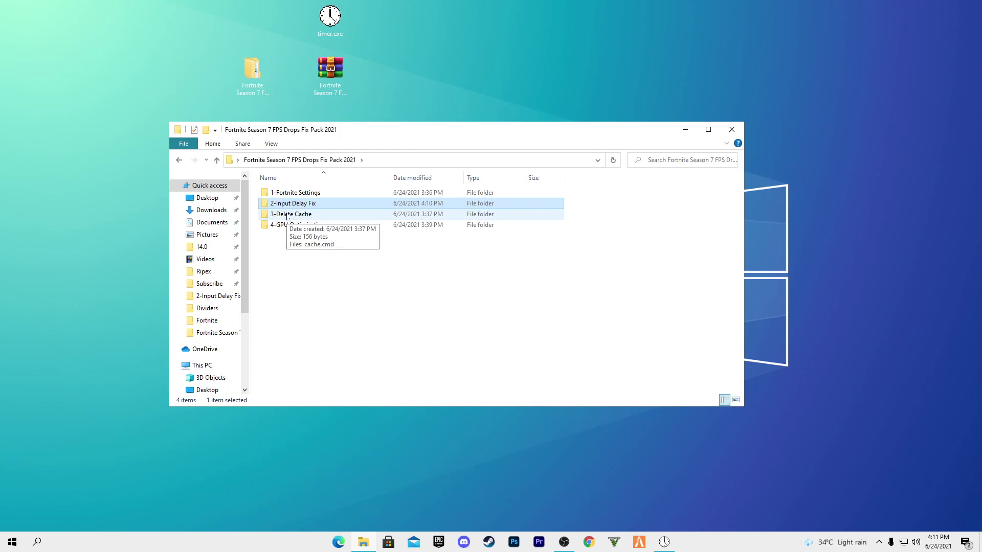
pyautogui.doubleClick(287, 215)
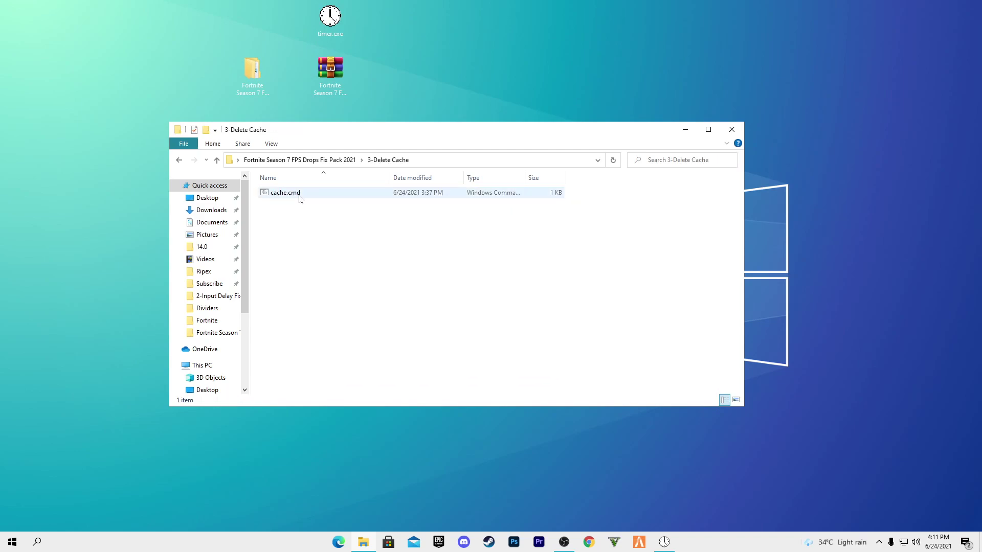
pyautogui.rightClick(287, 193)
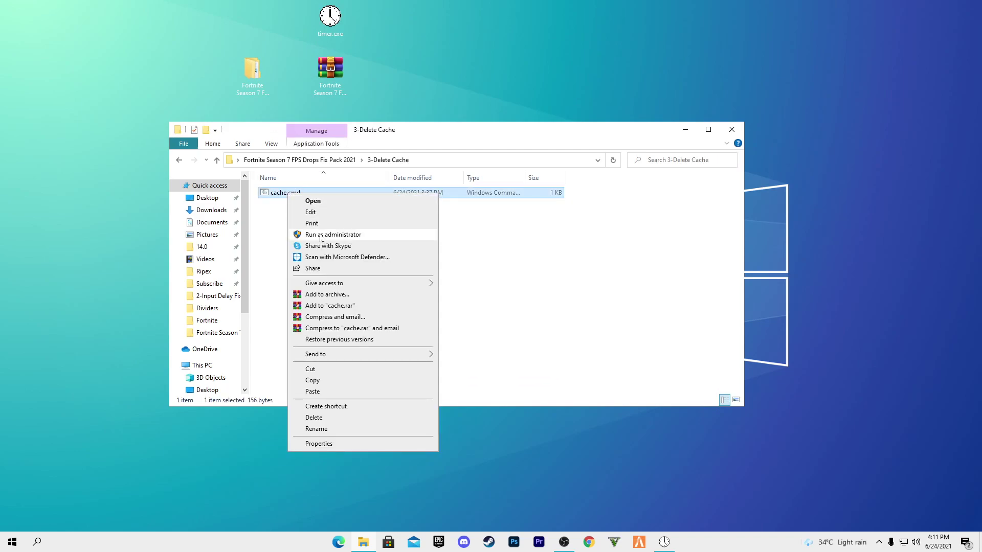
pyautogui.click(321, 236)
pyautogui.click(392, 342)
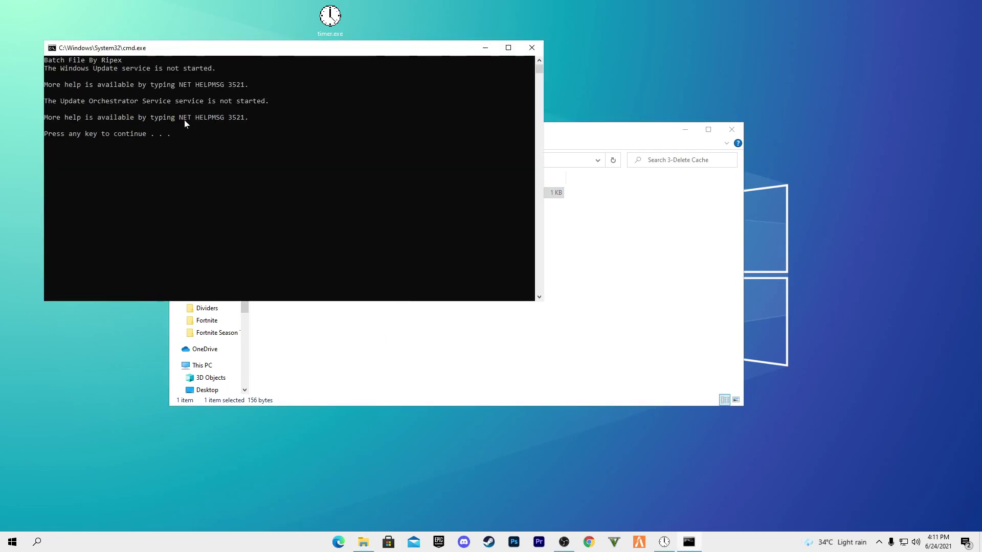
pyautogui.press('Return')
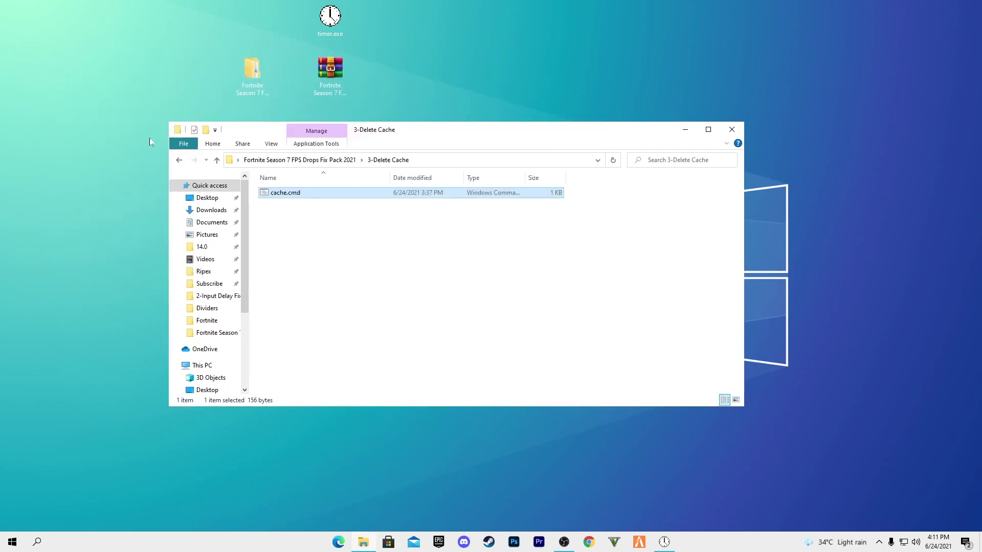
# Run MSI Utility.exe from the pack's 4-GPU Optimization folder as administrator.
pyautogui.click(273, 163)
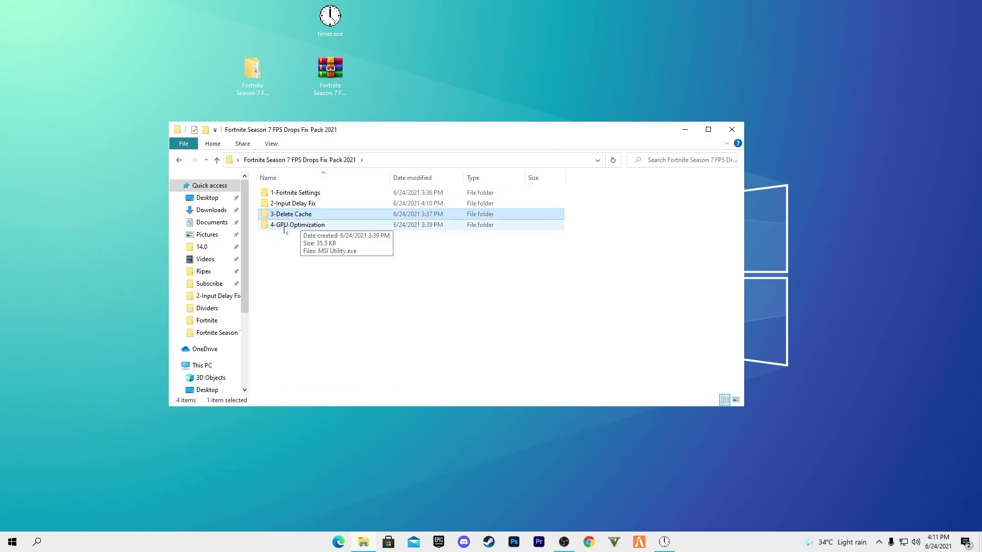
pyautogui.doubleClick(297, 227)
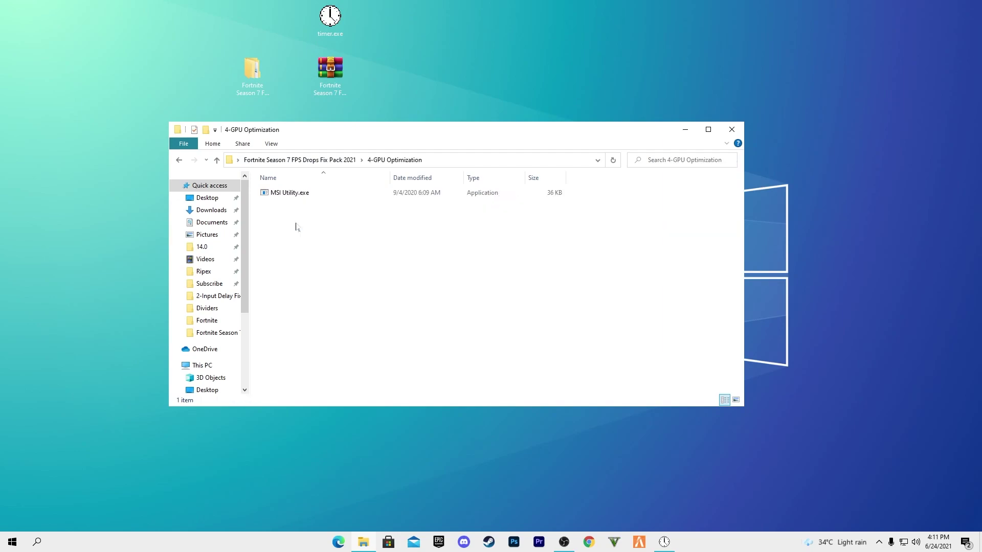
pyautogui.rightClick(279, 196)
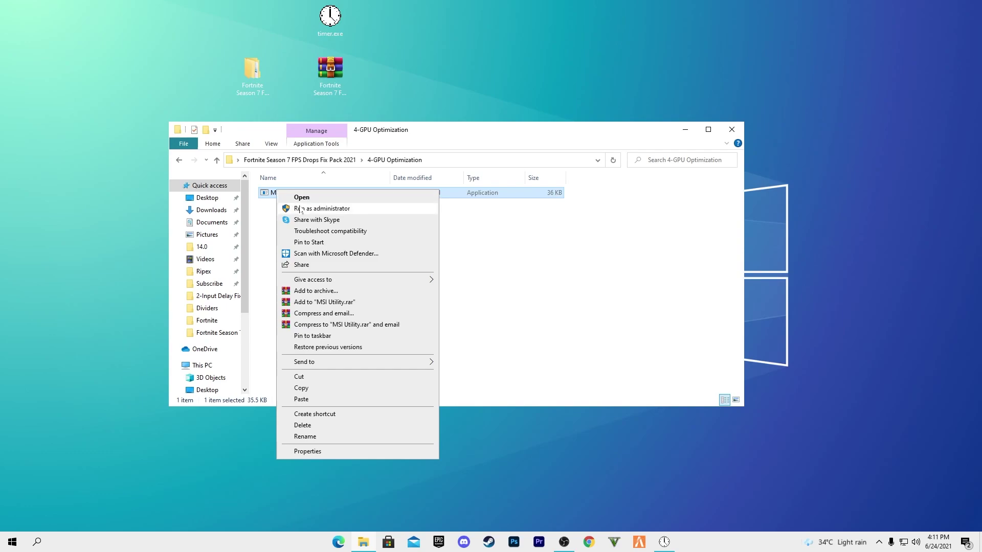
pyautogui.click(318, 210)
pyautogui.click(401, 355)
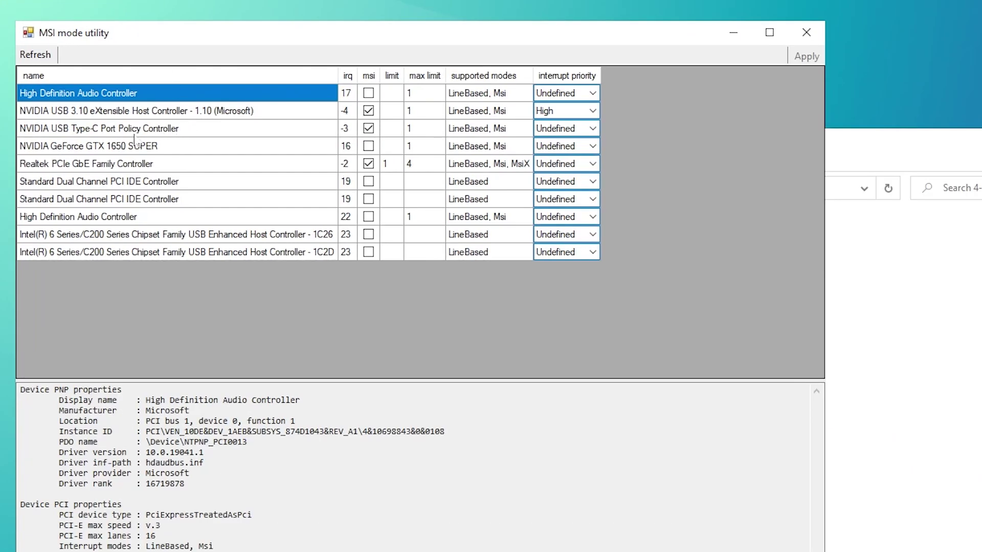
# Enable MSI mode for the NVIDIA GeForce GTX 1650 SUPER, set its interrupt priority to High, and close the utility.
pyautogui.click(84, 149)
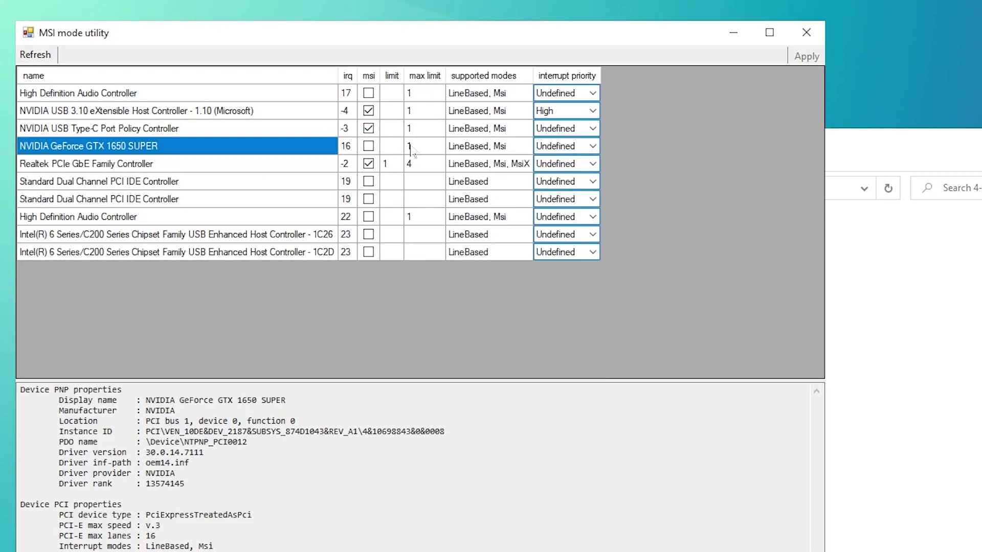
pyautogui.moveTo(469, 82)
pyautogui.click(368, 147)
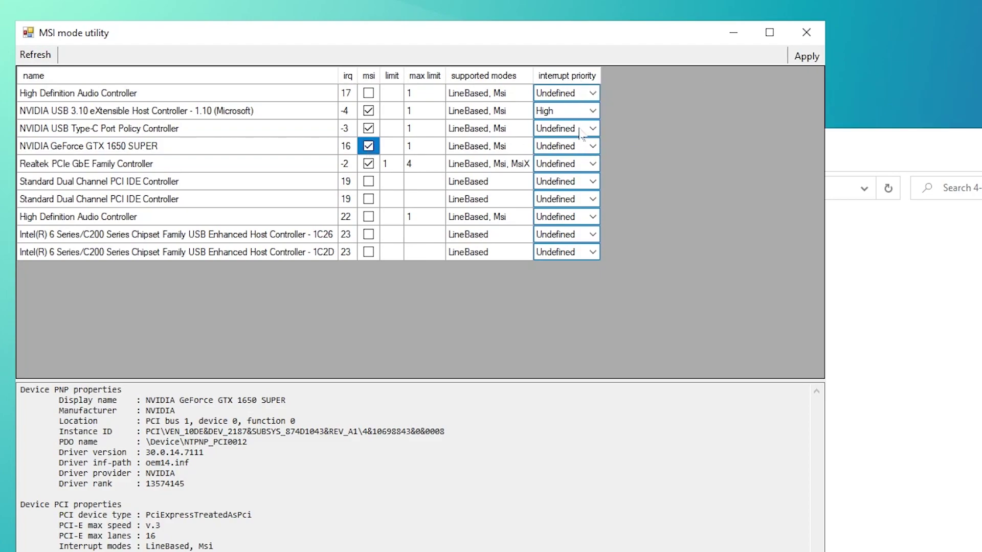
pyautogui.click(593, 148)
pyautogui.click(545, 192)
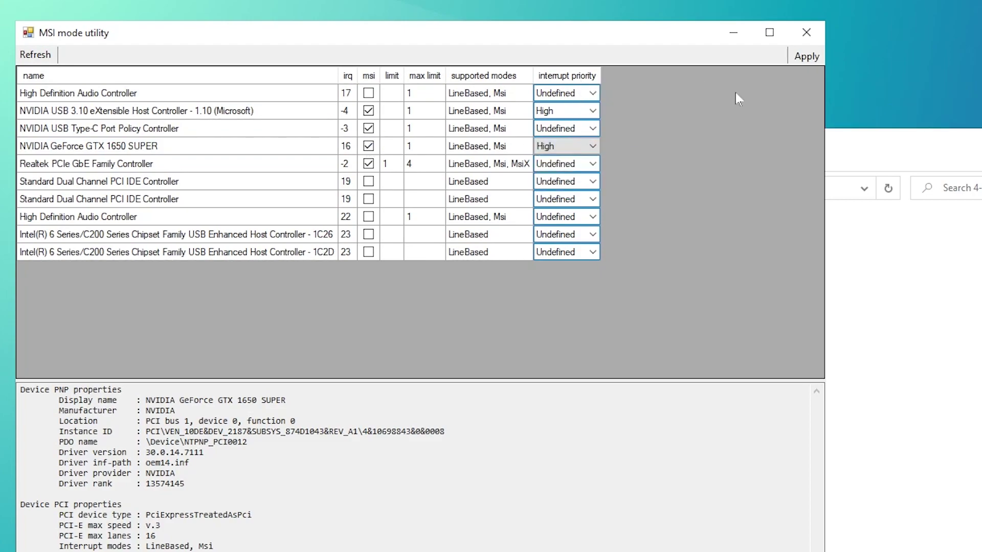
pyautogui.click(807, 32)
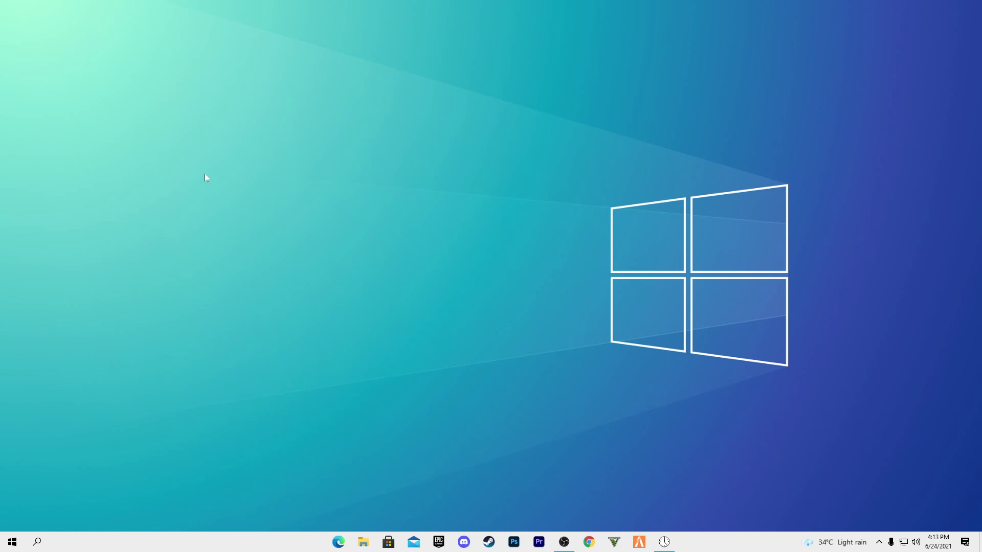
# Open Windows Settings and turn off letting apps run in the background in the Privacy settings.
pyautogui.click(8, 541)
pyautogui.click(13, 496)
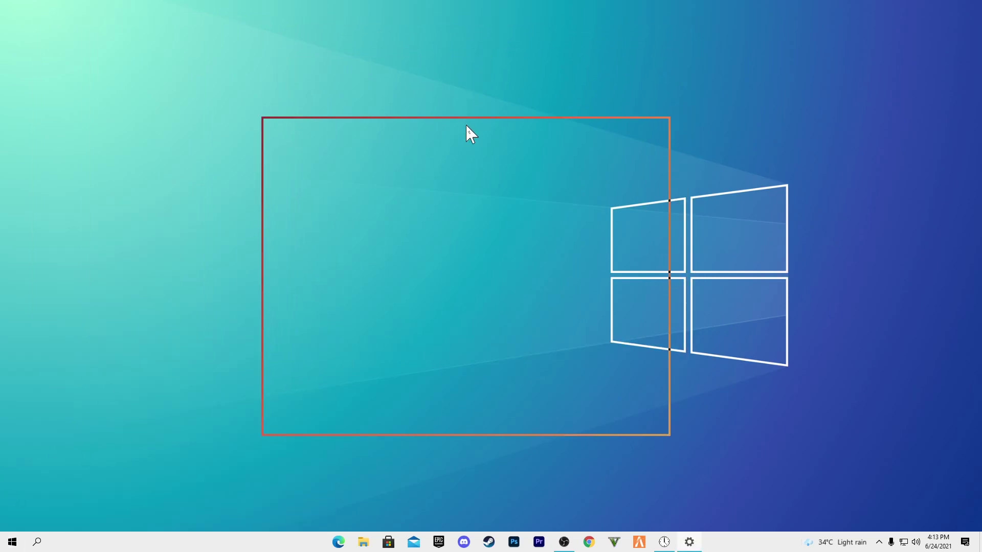
pyautogui.click(624, 116)
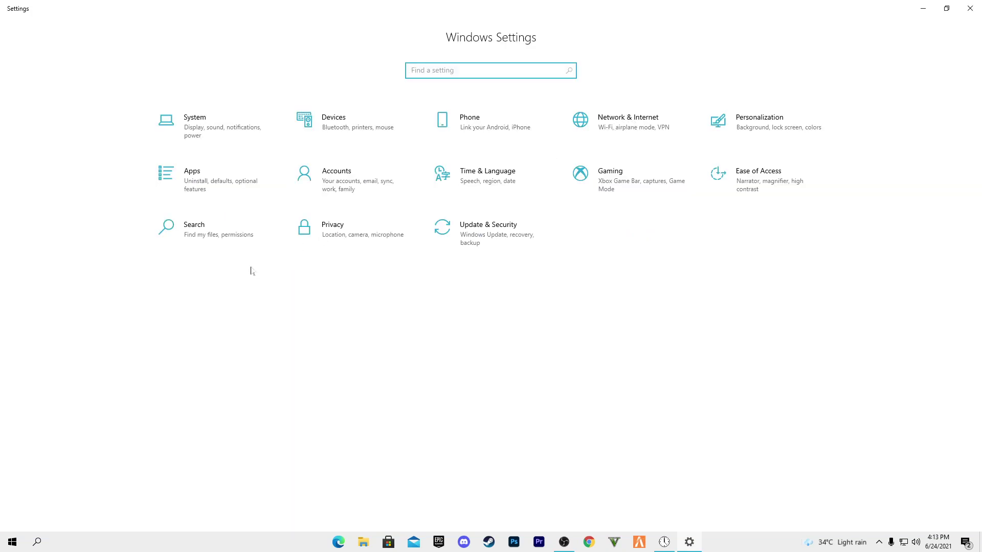
pyautogui.click(368, 229)
pyautogui.scroll(-5, 30, 256)
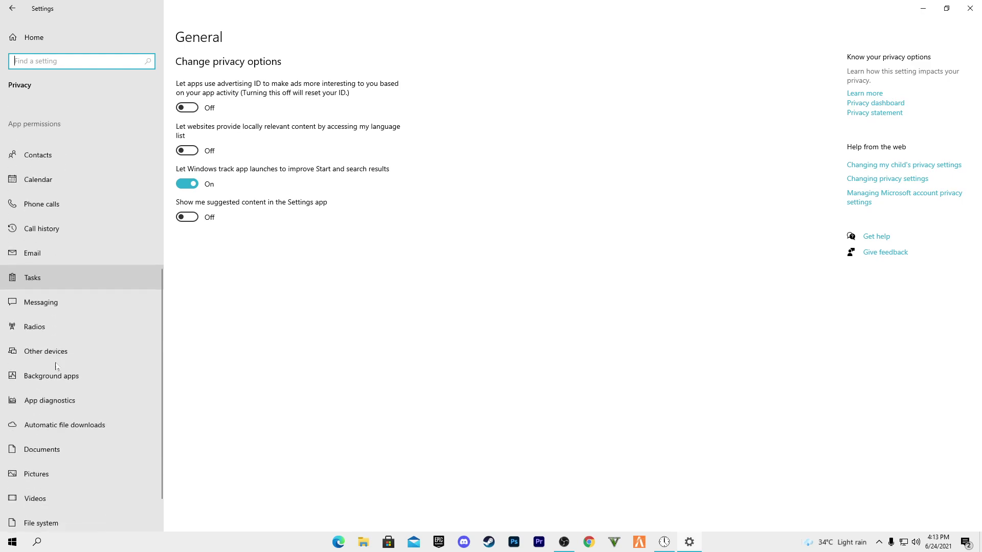
pyautogui.click(46, 352)
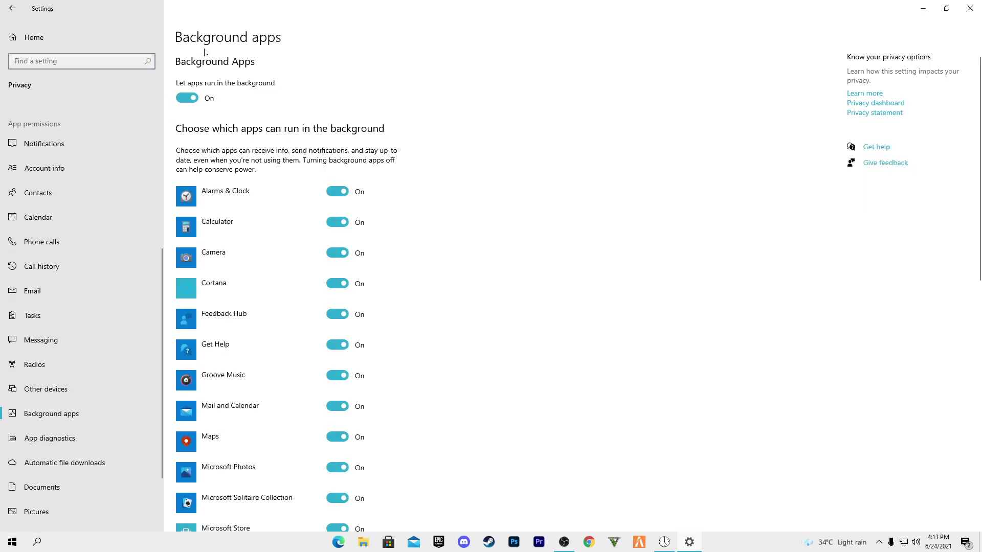
pyautogui.click(184, 98)
pyautogui.scroll(-10, 237, 219)
pyautogui.scroll(7, 275, 309)
pyautogui.scroll(4, 257, 292)
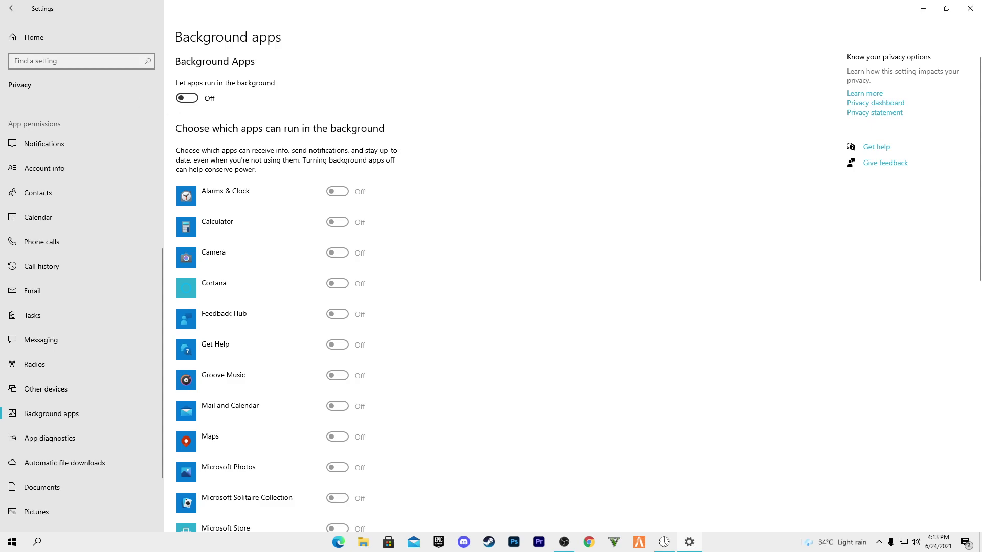
# Check the Game Mode setting in the Gaming category of Windows Settings.
pyautogui.click(45, 44)
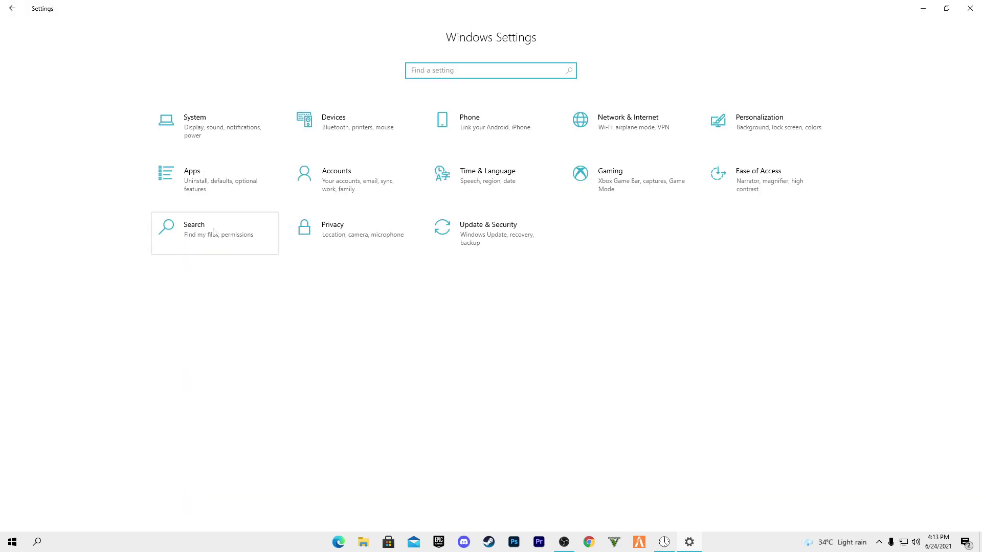
pyautogui.click(627, 195)
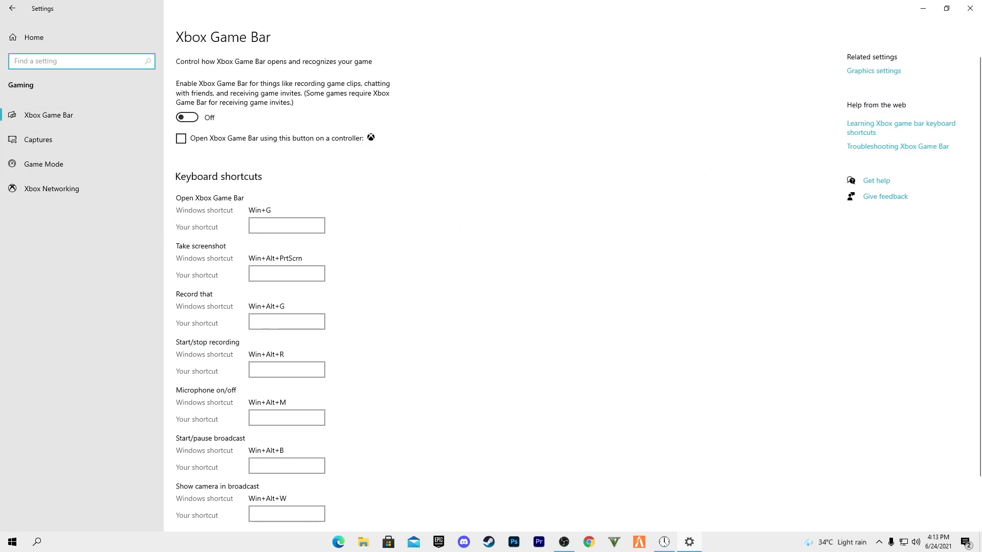
pyautogui.click(58, 163)
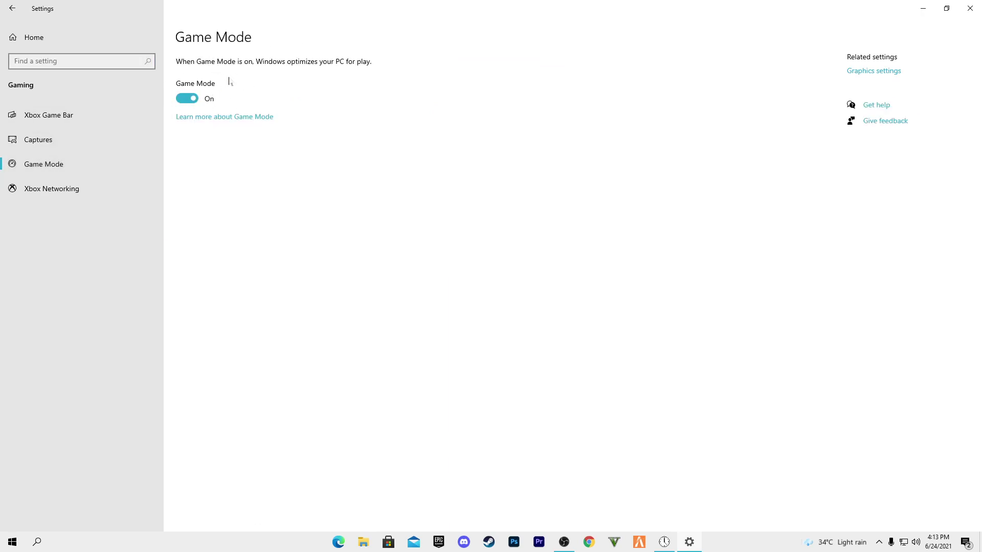
# In the display's Graphics settings, save Fortnite's graphics preference as High performance and close Settings.
pyautogui.click(39, 46)
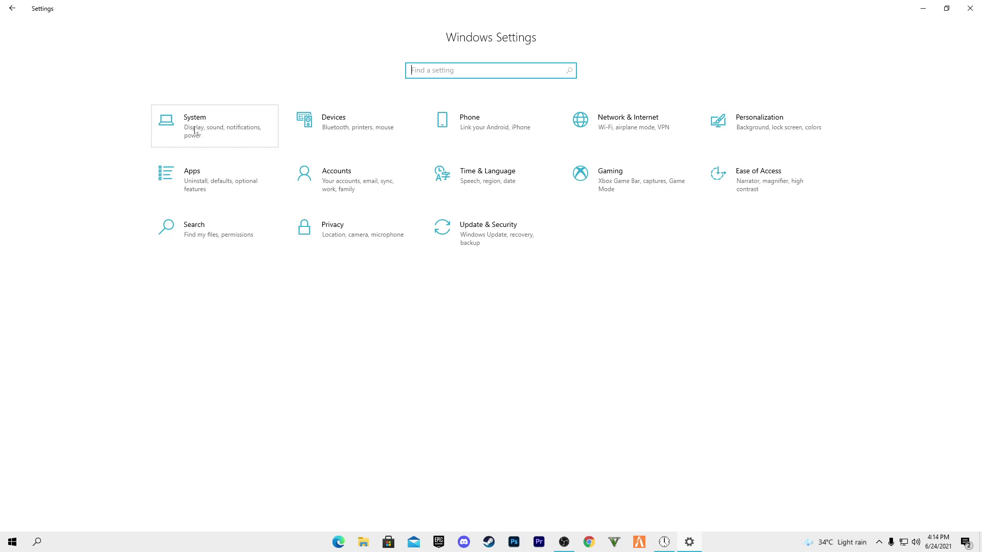
pyautogui.click(194, 131)
pyautogui.scroll(-4, 320, 365)
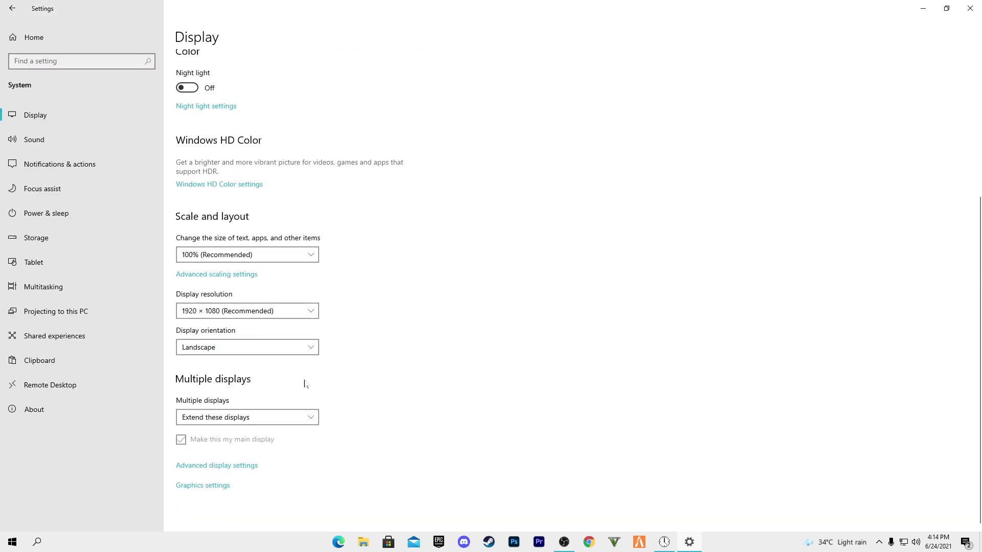
pyautogui.click(203, 486)
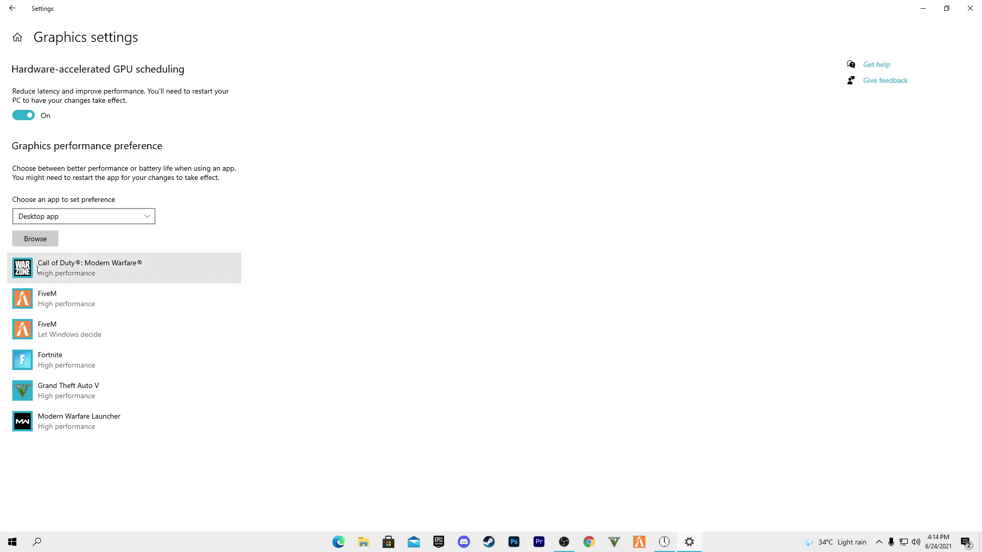
pyautogui.click(118, 367)
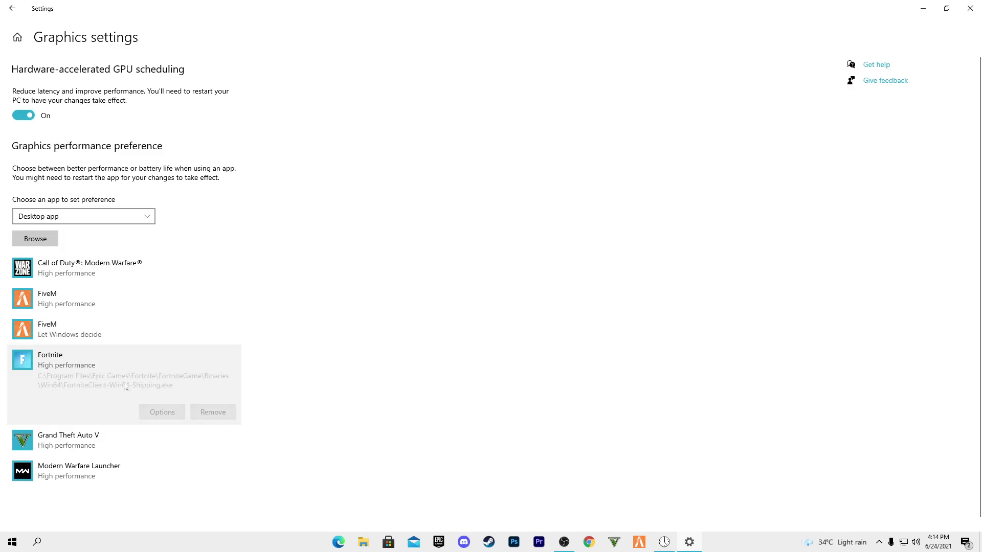
pyautogui.click(180, 410)
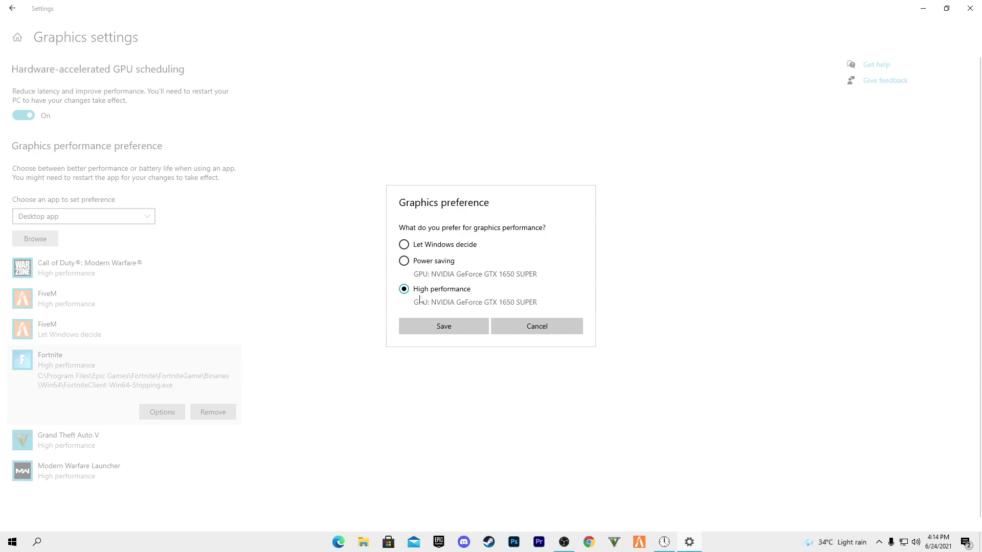
pyautogui.click(450, 329)
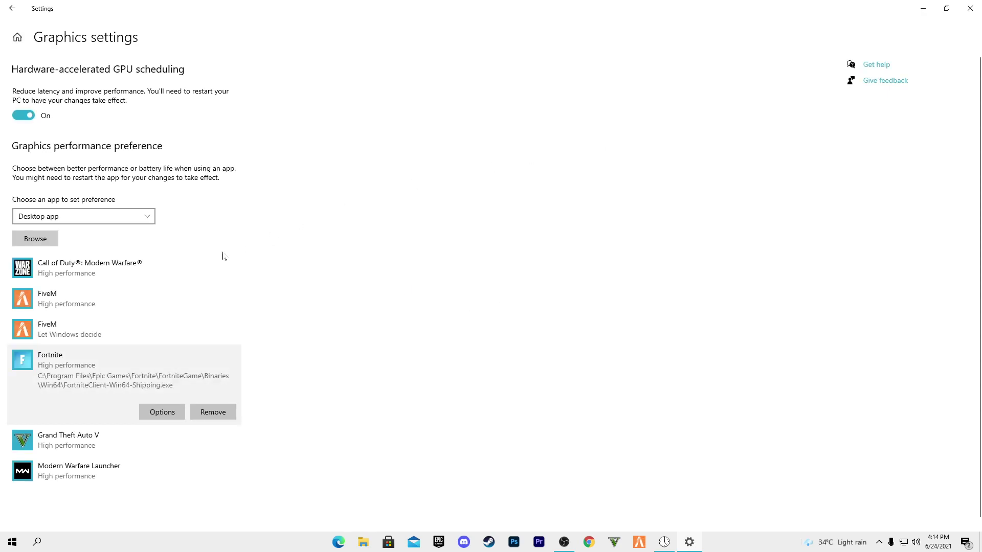
pyautogui.click(969, 8)
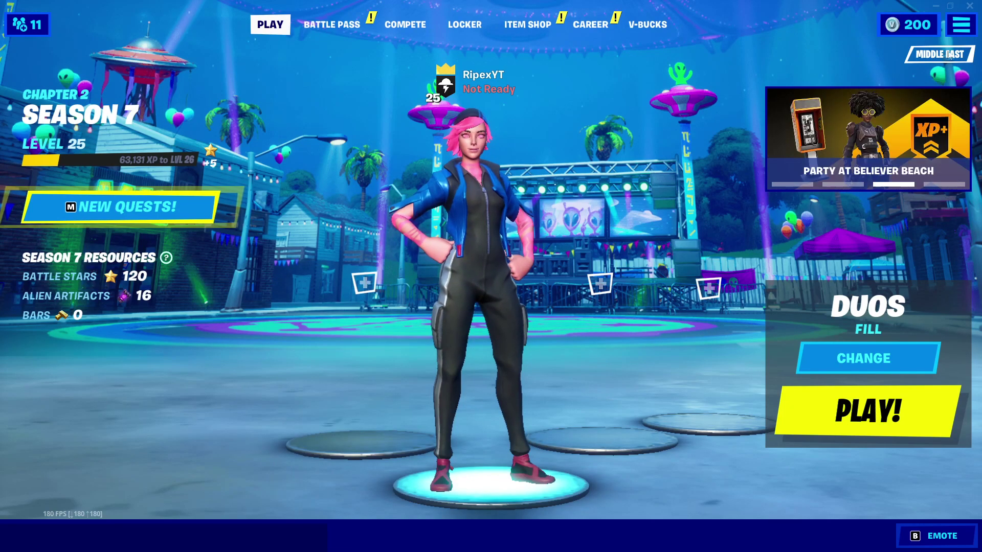
# Switch to Fortnite, turn off NVIDIA Highlights in the Game settings and apply the change.
pyautogui.press('Escape')
pyautogui.click(770, 56)
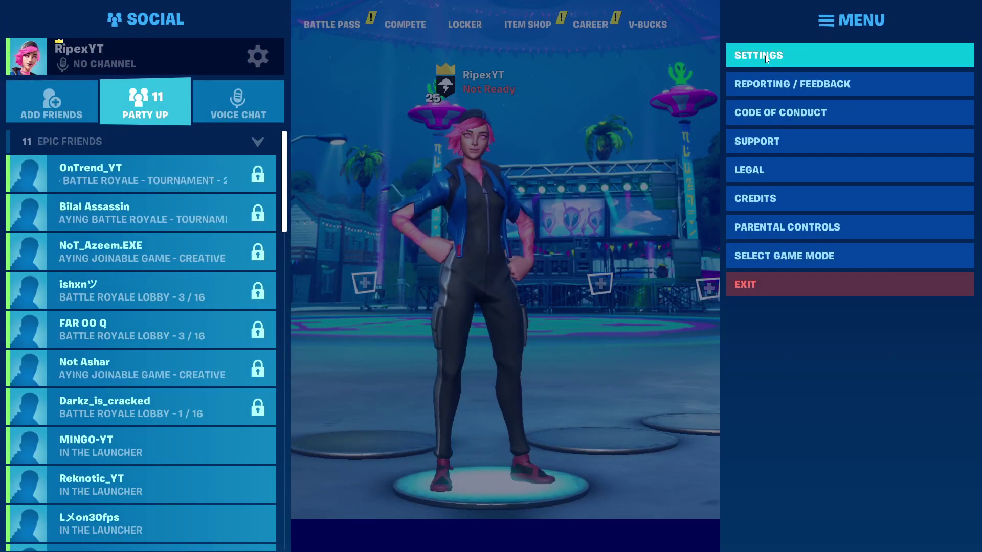
pyautogui.click(400, 21)
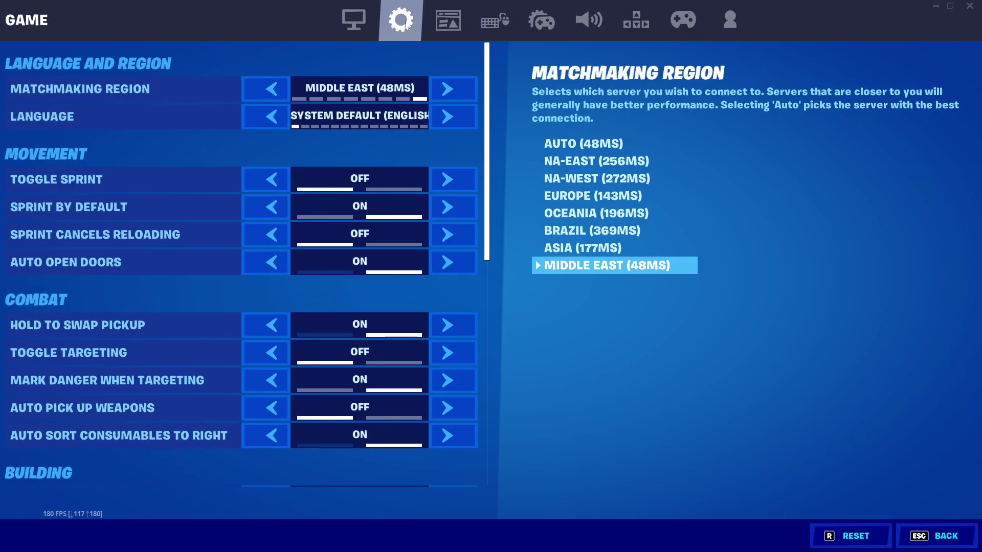
pyautogui.scroll(-5, 282, 263)
pyautogui.scroll(-5, 284, 262)
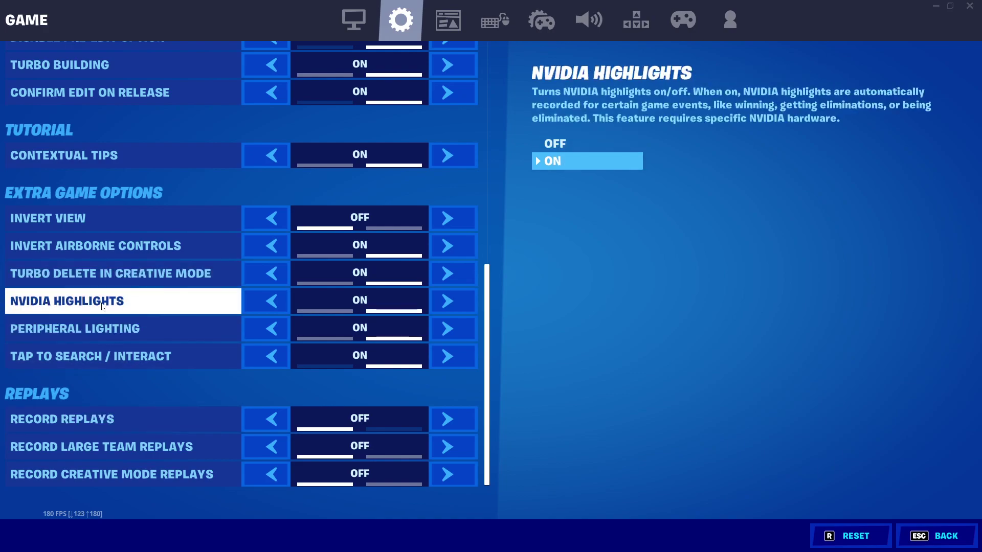
pyautogui.click(334, 313)
pyautogui.click(763, 537)
# Set Fortnite's Window Mode to Windowed in the Video settings and apply it.
pyautogui.click(361, 23)
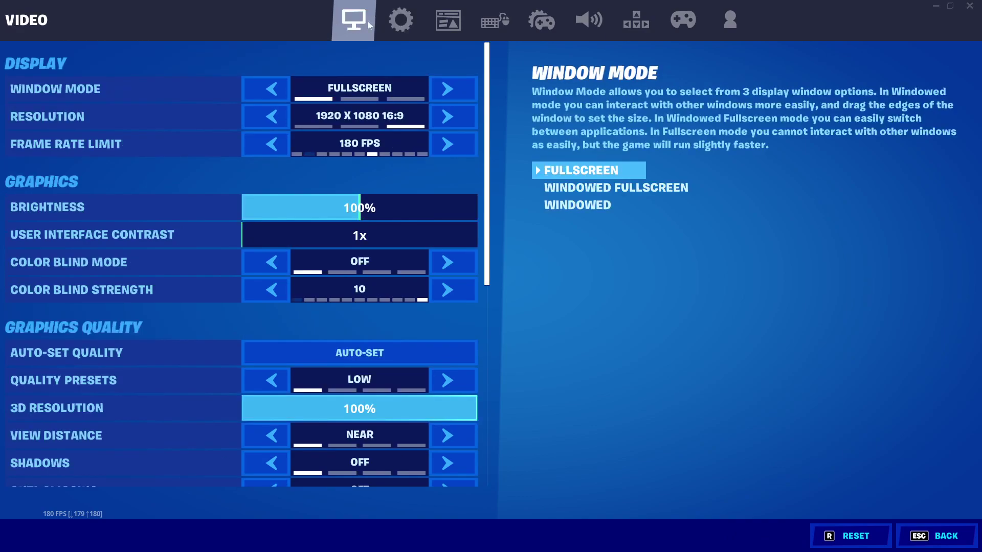
pyautogui.click(456, 98)
pyautogui.click(409, 91)
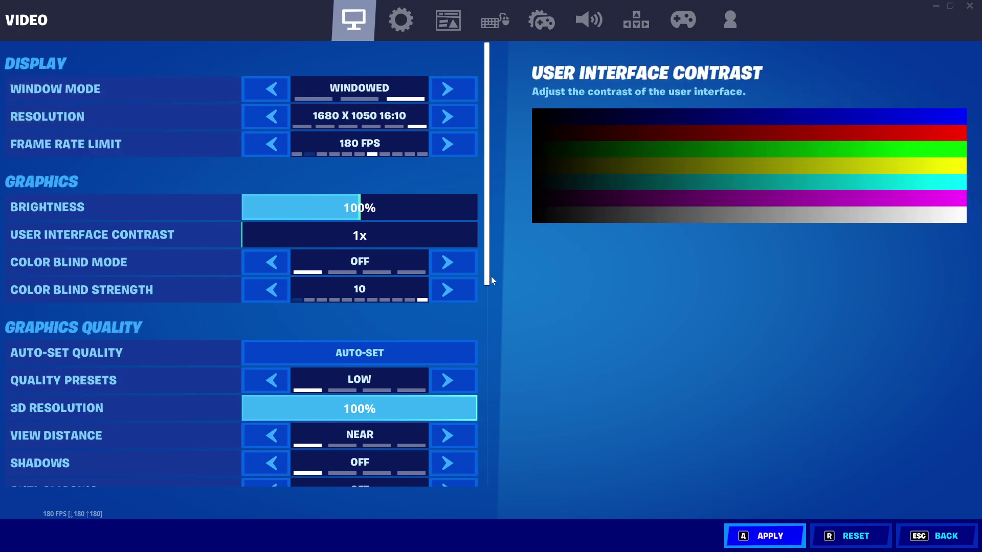
pyautogui.click(739, 537)
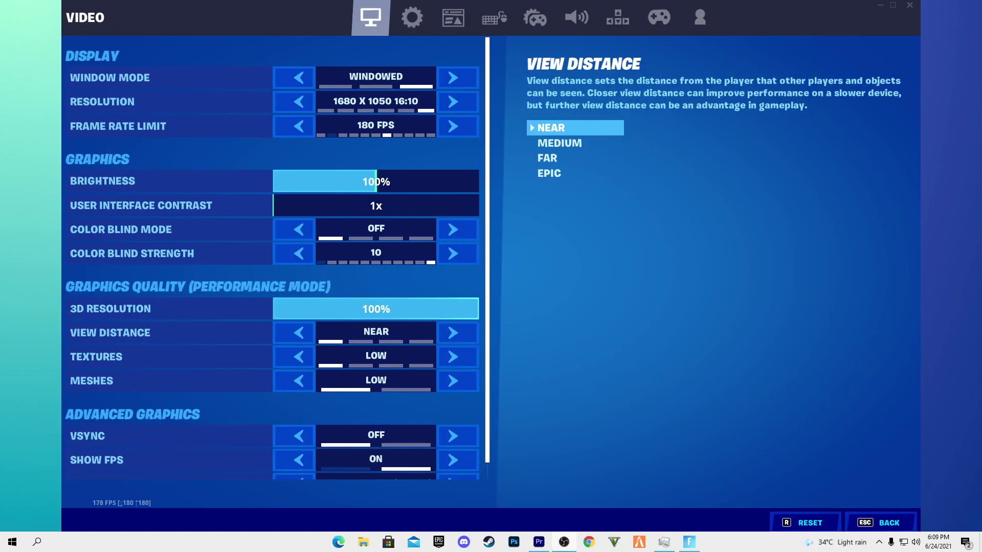
# Open Task Manager and go to the details of the running Fortnite process.
pyautogui.rightClick(735, 549)
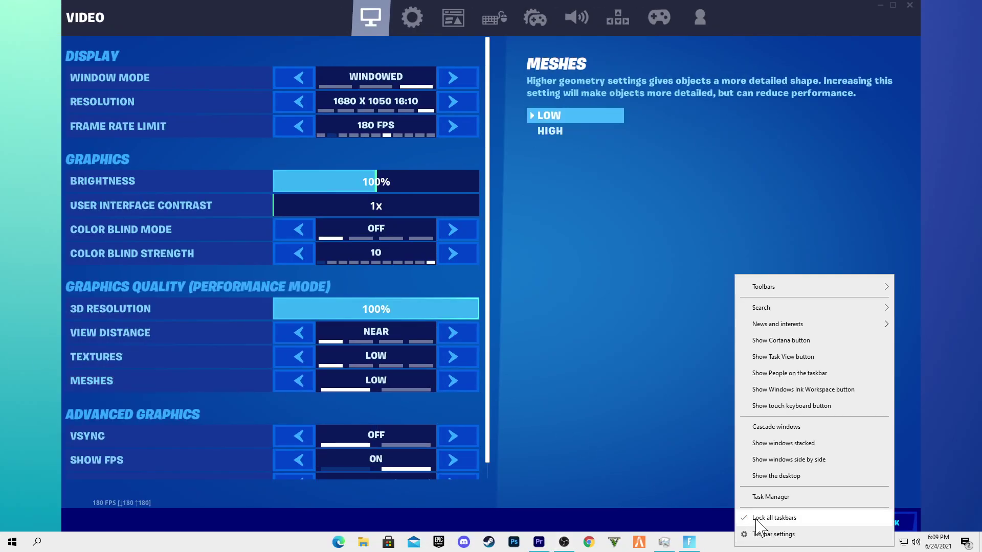
pyautogui.click(756, 496)
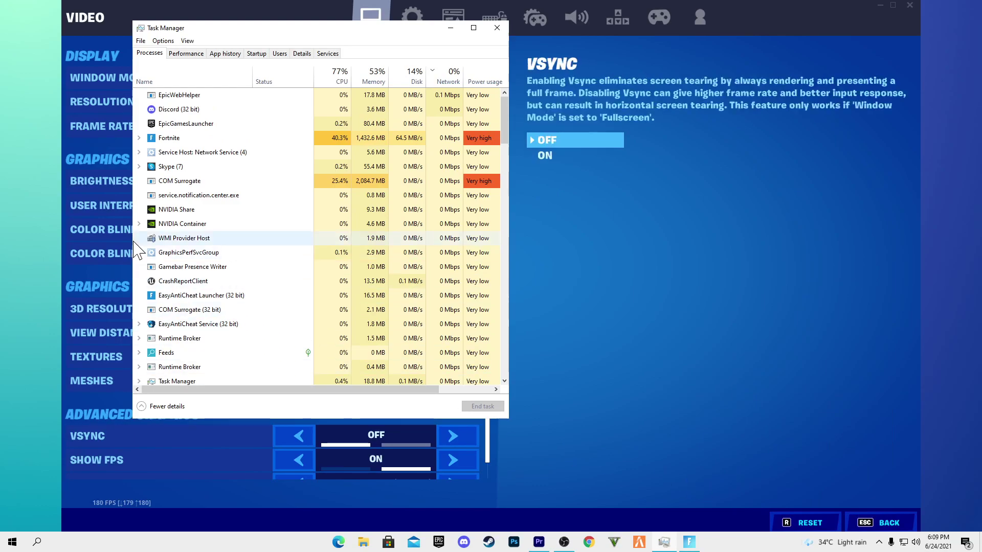
pyautogui.click(162, 139)
pyautogui.rightClick(163, 143)
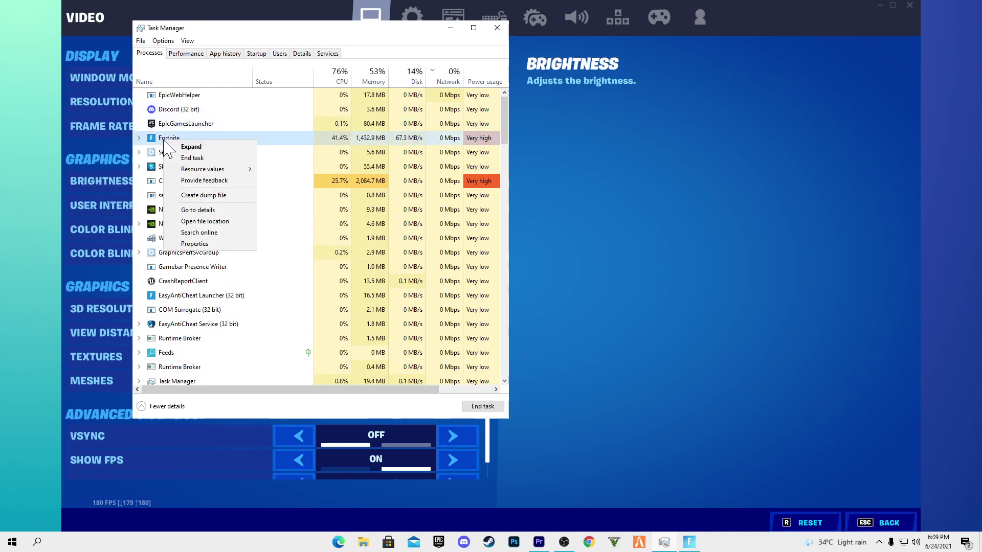
pyautogui.click(203, 214)
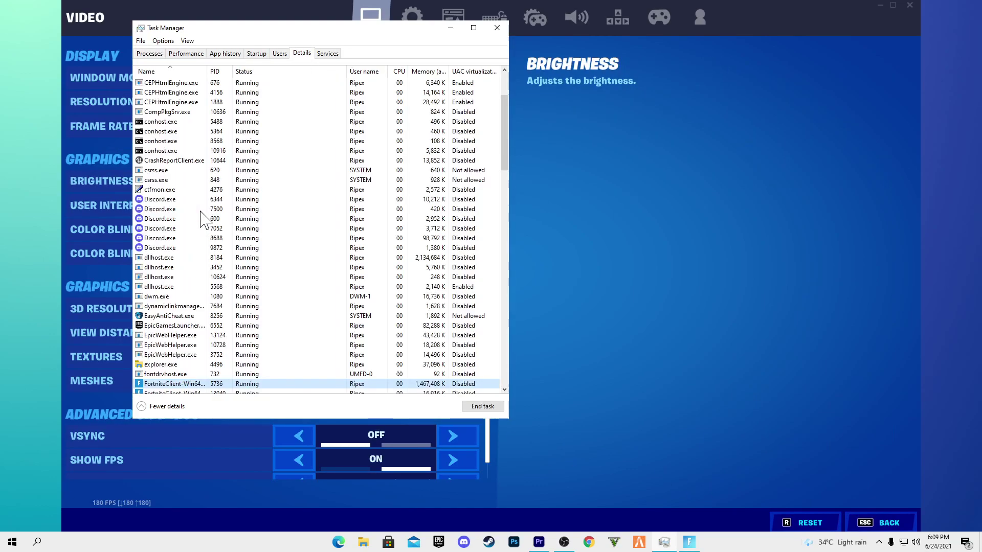
# Set the priority of FortniteClient-Win64-Shipping.exe to High and confirm the priority change.
pyautogui.scroll(-1, 179, 353)
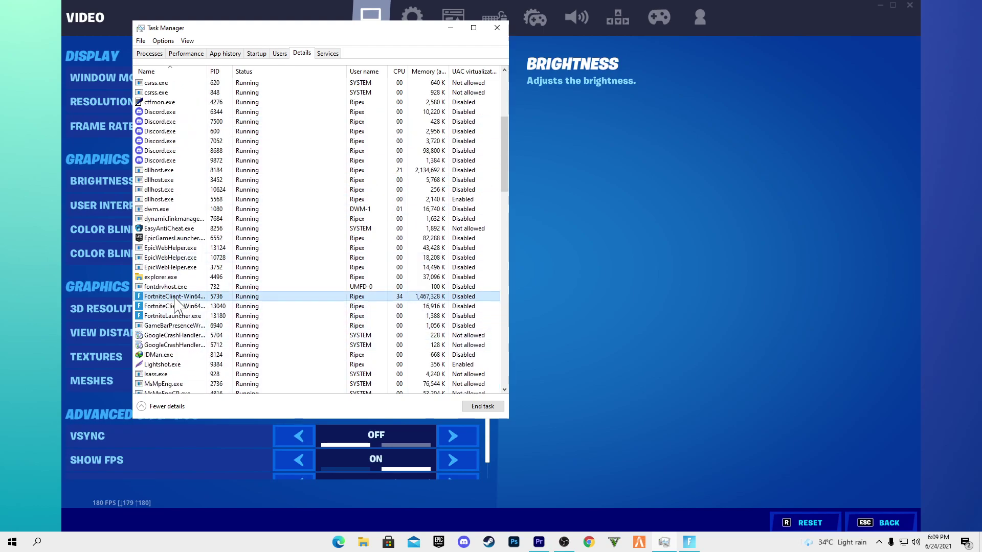
pyautogui.rightClick(162, 298)
pyautogui.moveTo(219, 342)
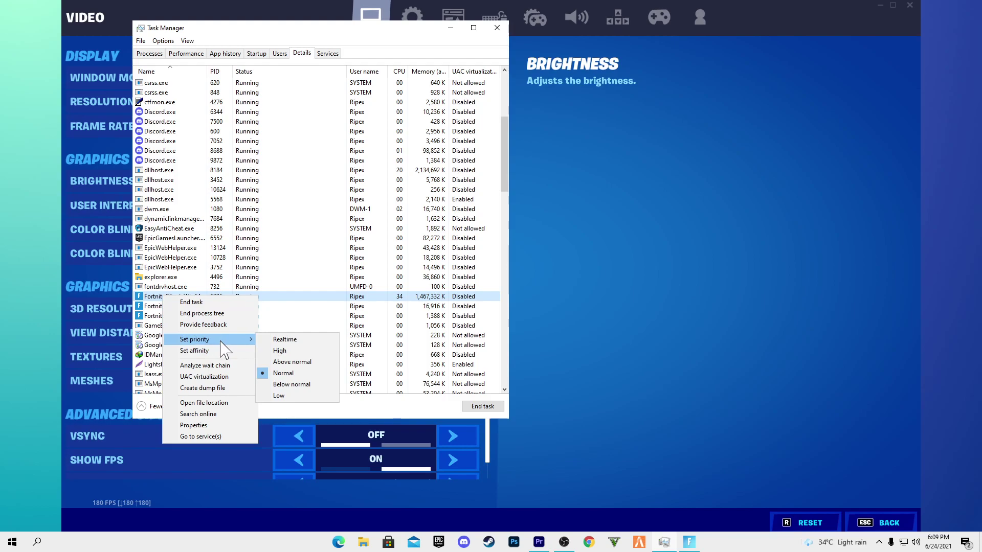
pyautogui.click(284, 352)
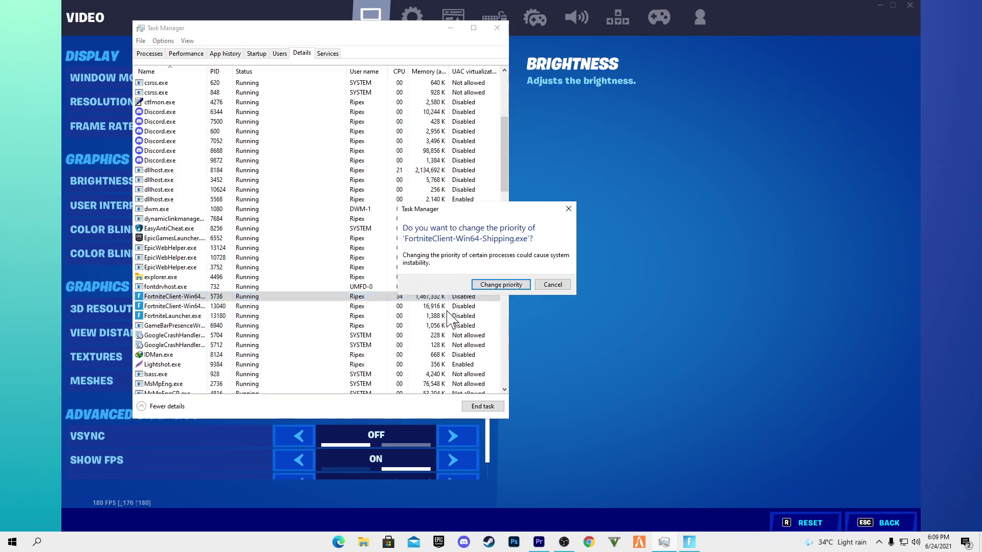
pyautogui.click(498, 284)
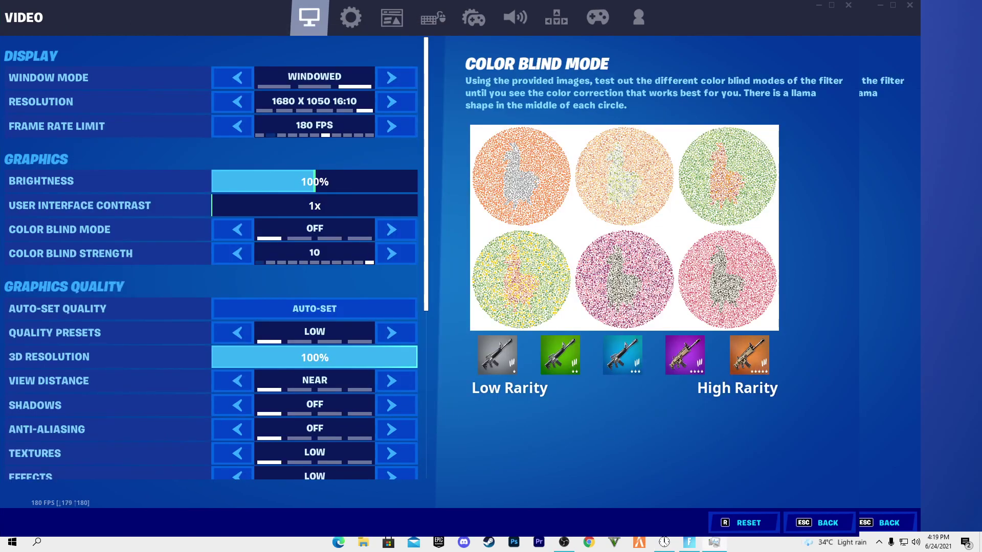
# Set Fortnite's Window Mode to Fullscreen and resolution to 1920 x 1080 16:9, apply, and return to the lobby.
pyautogui.click(396, 74)
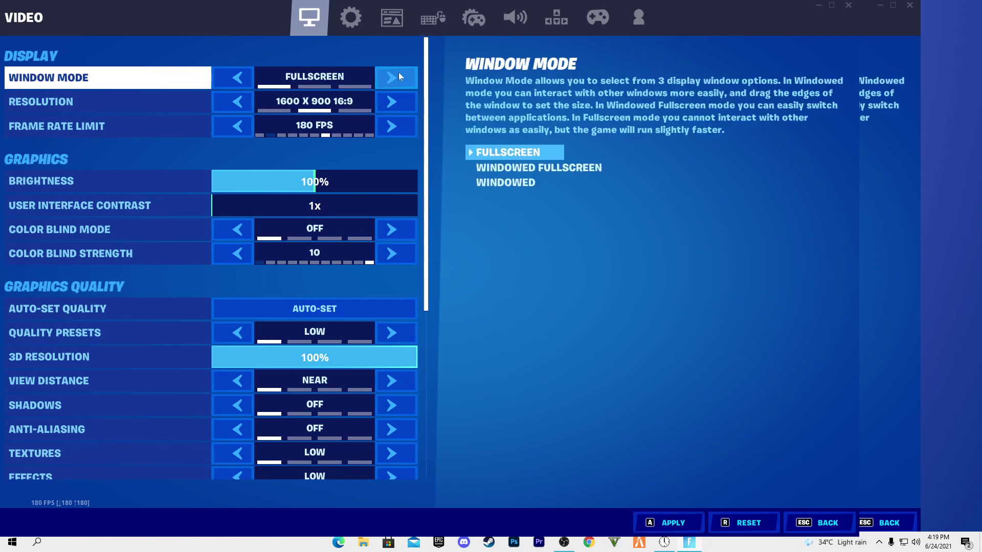
pyautogui.click(392, 101)
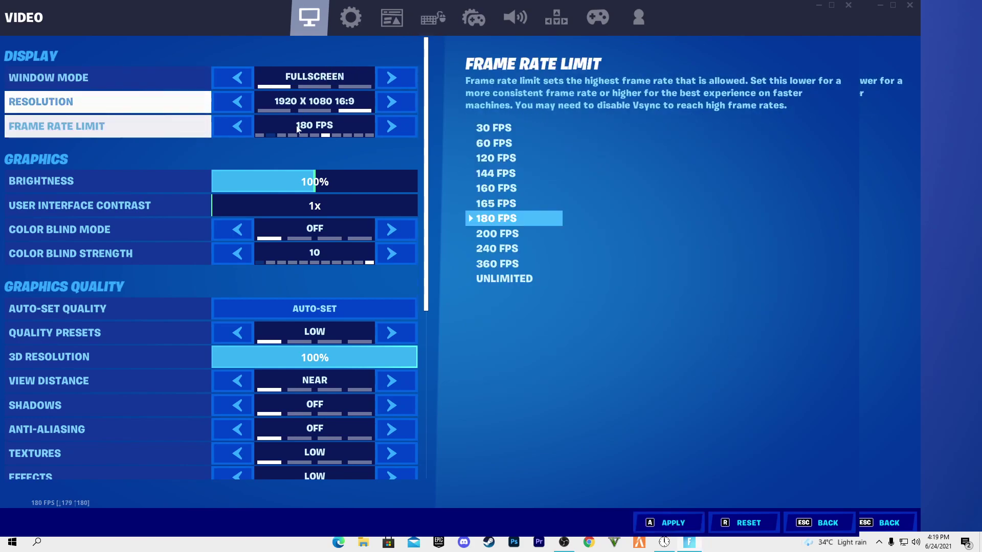
pyautogui.click(683, 516)
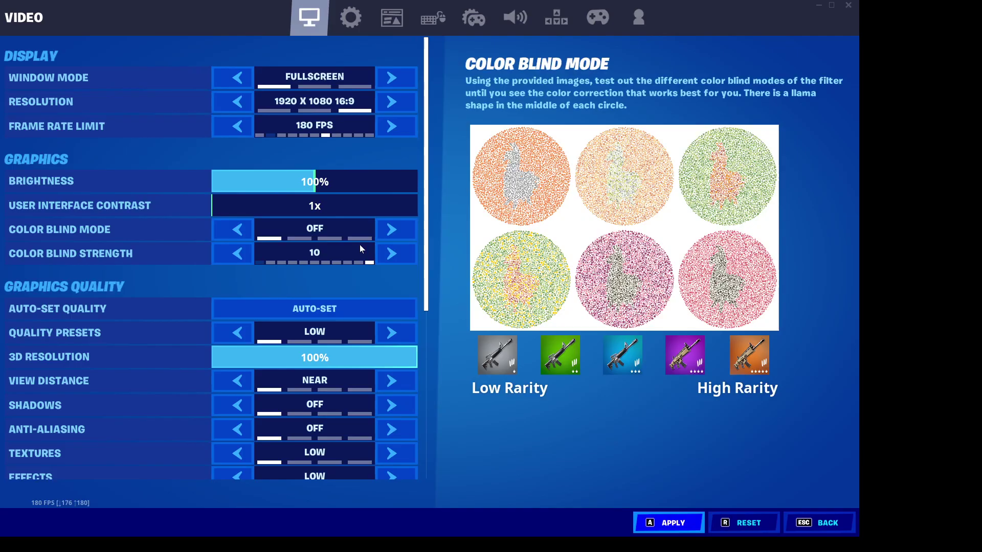
pyautogui.press('Escape')
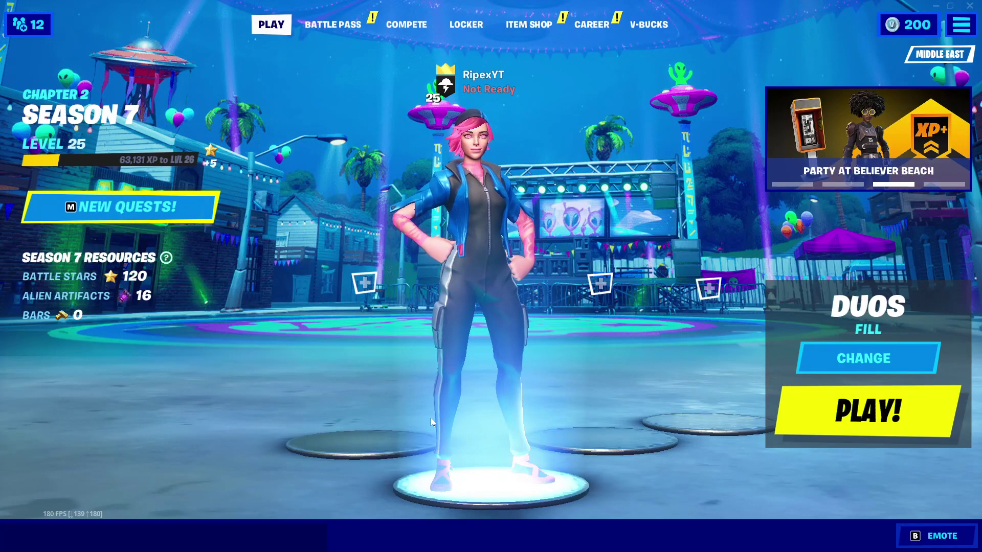